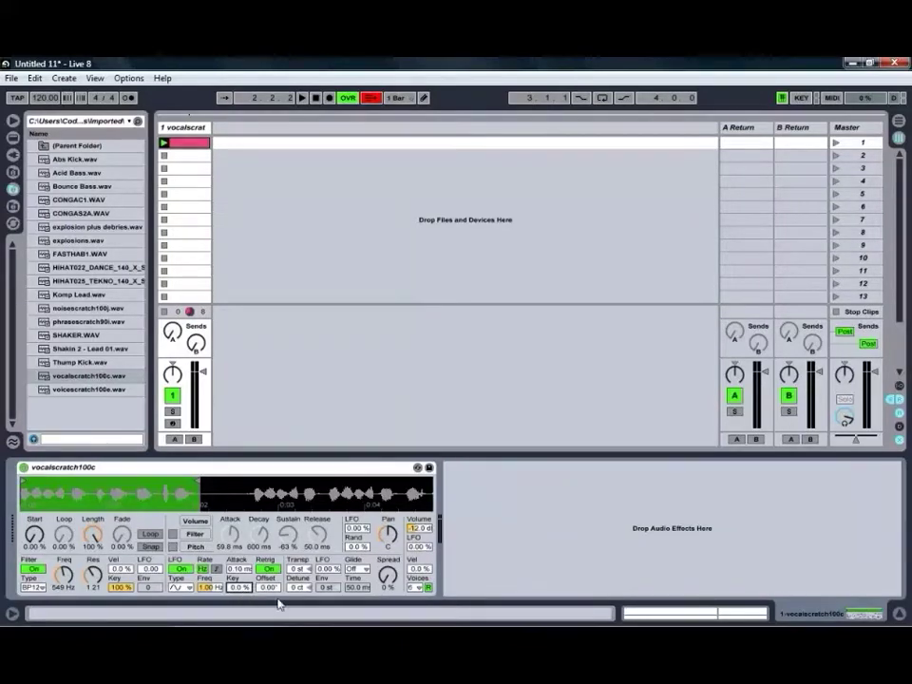
# Step: Try out different LFO phase offsets, then reset the offset to 0°
pyautogui.moveTo(272, 590); pyautogui.dragTo(271, 591)
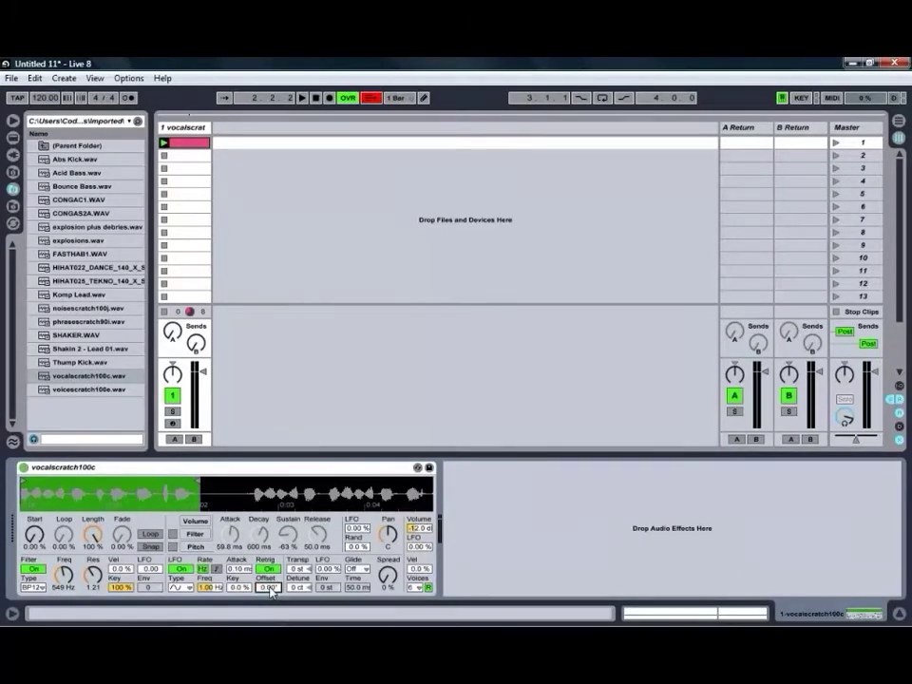
pyautogui.moveTo(270, 590); pyautogui.dragTo(271, 591)
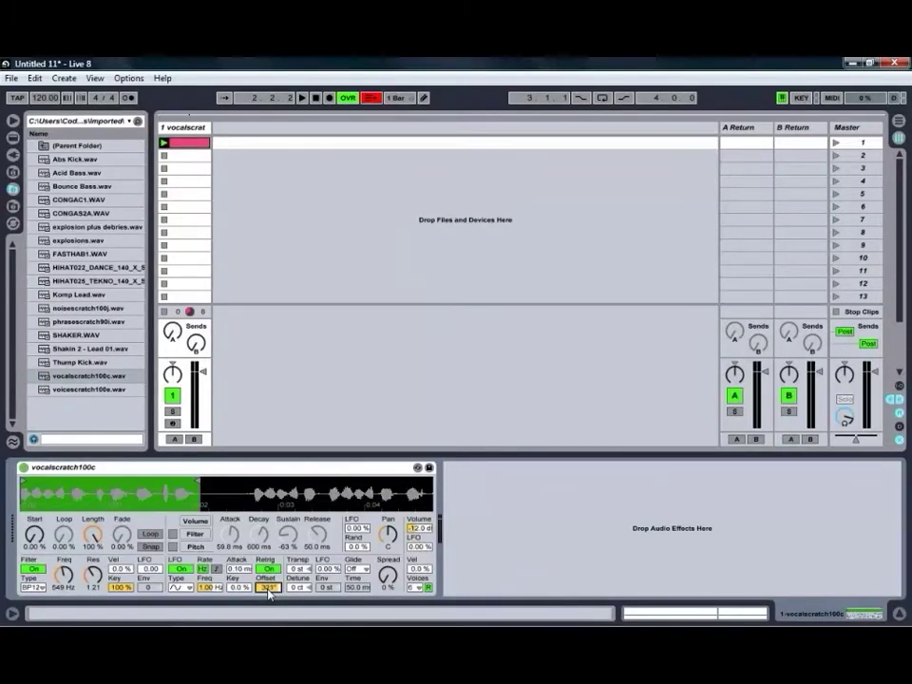
pyautogui.moveTo(269, 590); pyautogui.dragTo(270, 608)
pyautogui.press('Delete')
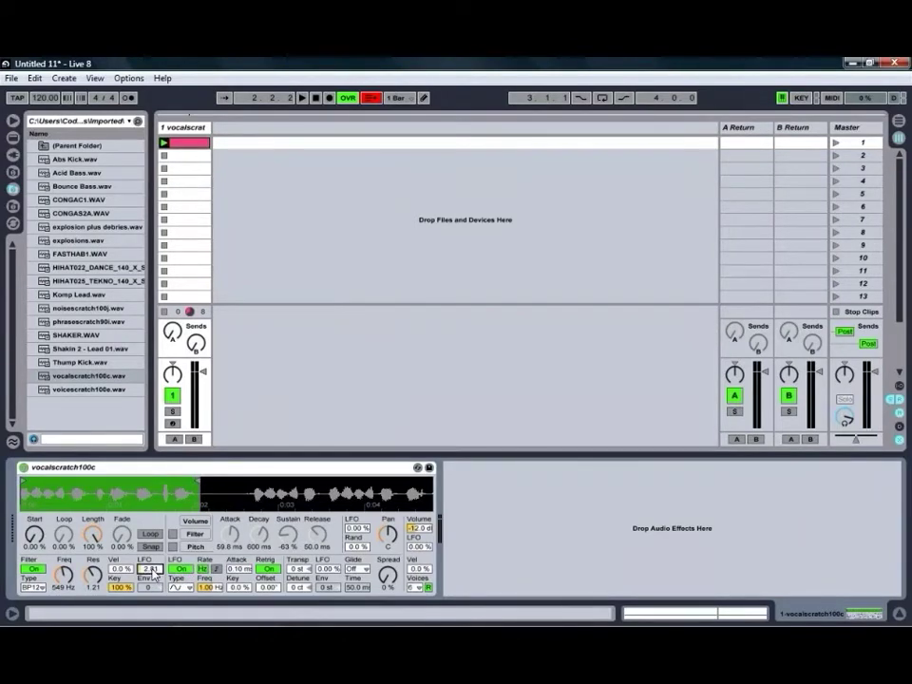
# Step: Set the filter's LFO modulation amount to 16.1 and play to hear the wobble
pyautogui.moveTo(150, 569)
pyautogui.mouseDown()
pyautogui.moveTo(156, 576)
pyautogui.moveTo(114, 586)
pyautogui.mouseUp()
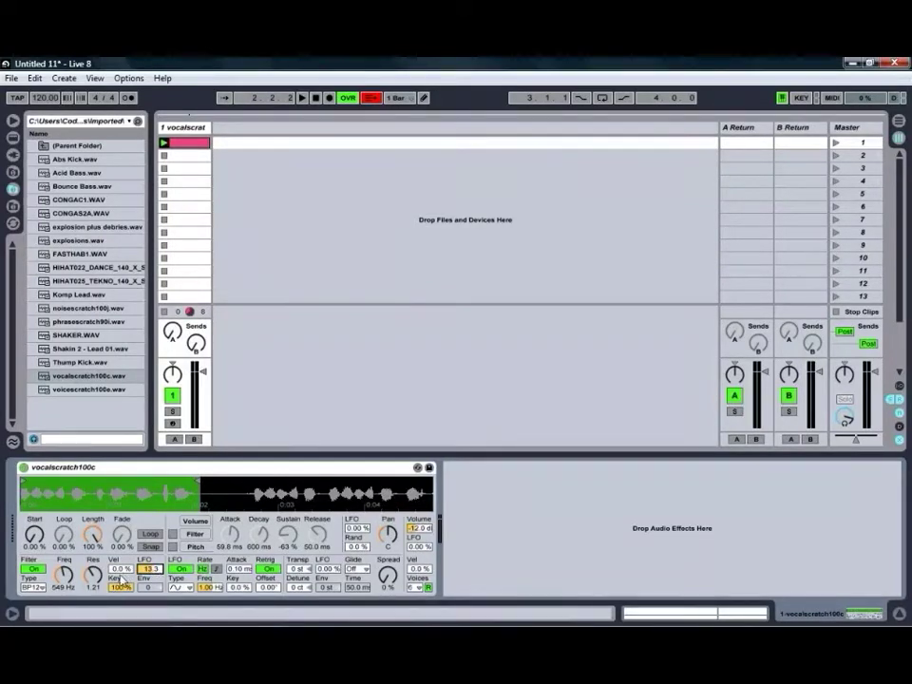
pyautogui.moveTo(114, 586); pyautogui.dragTo(158, 575)
pyautogui.press('space')
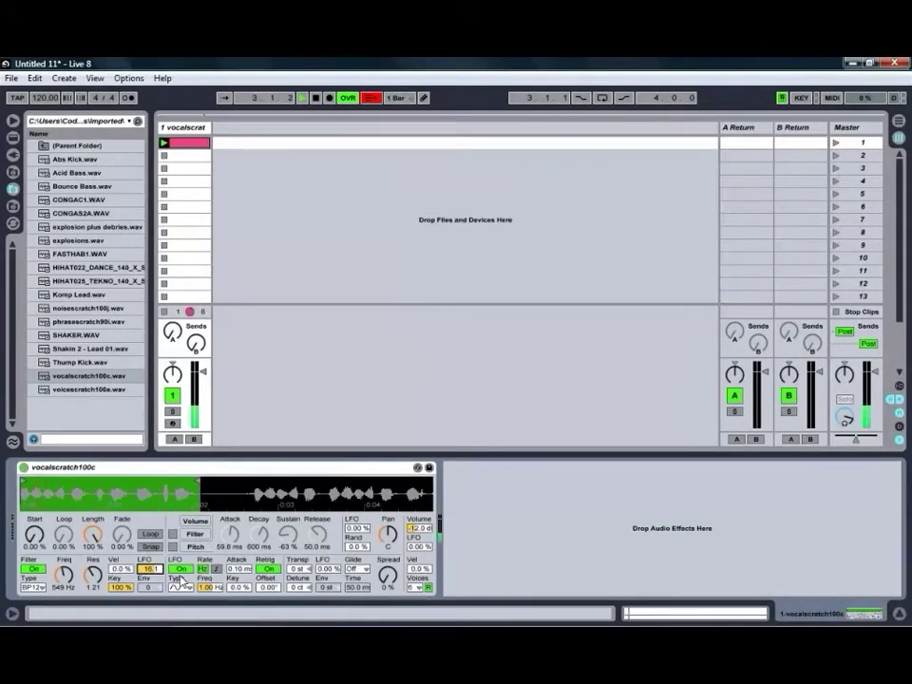
pyautogui.press('space')
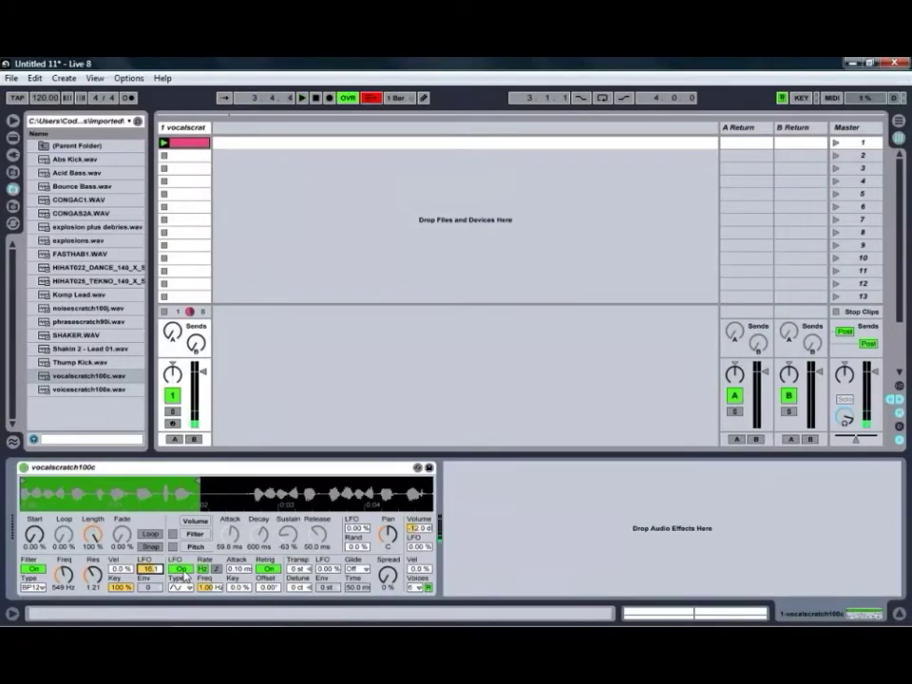
# Step: Compare playback with the LFO switched off and then back on
pyautogui.click(180, 568)
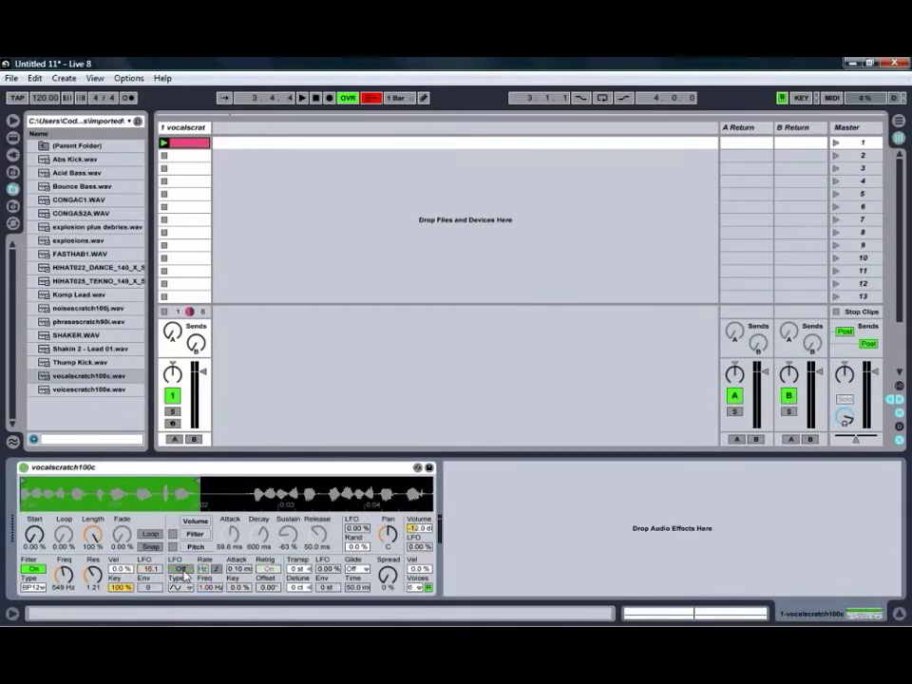
pyautogui.press('space')
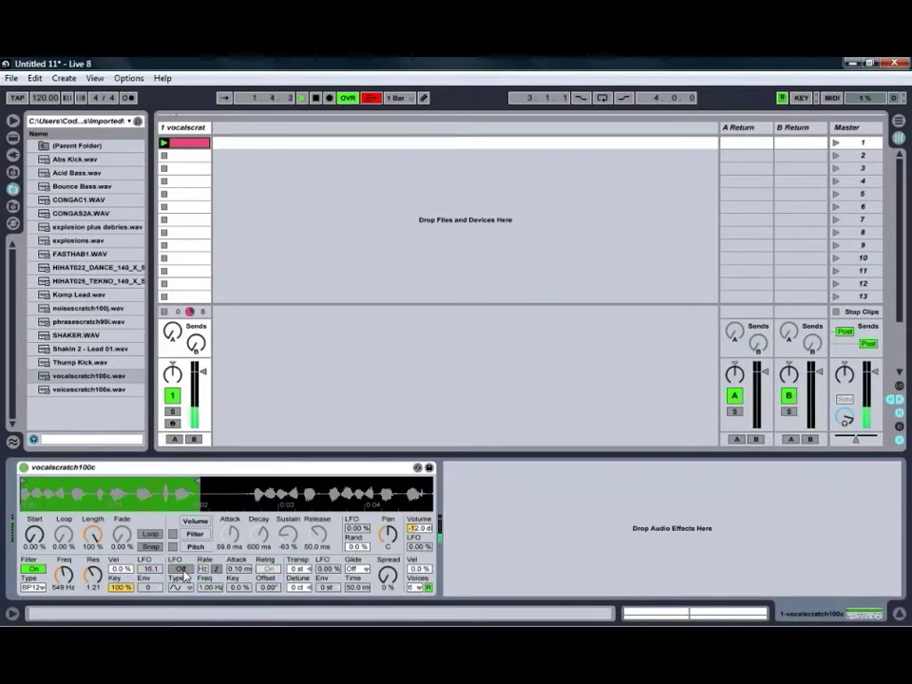
pyautogui.press('space')
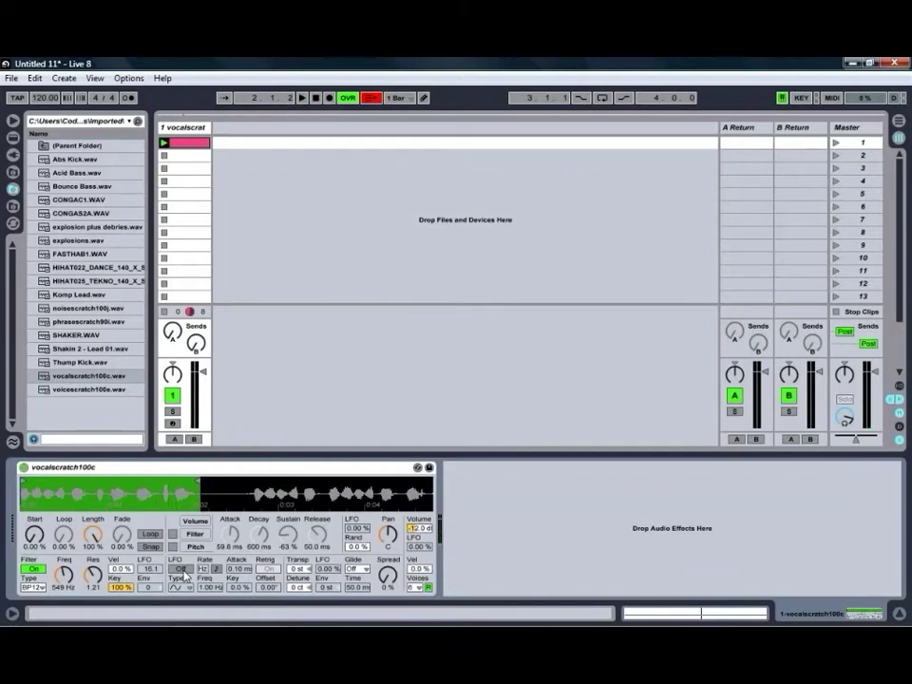
pyautogui.click(181, 569)
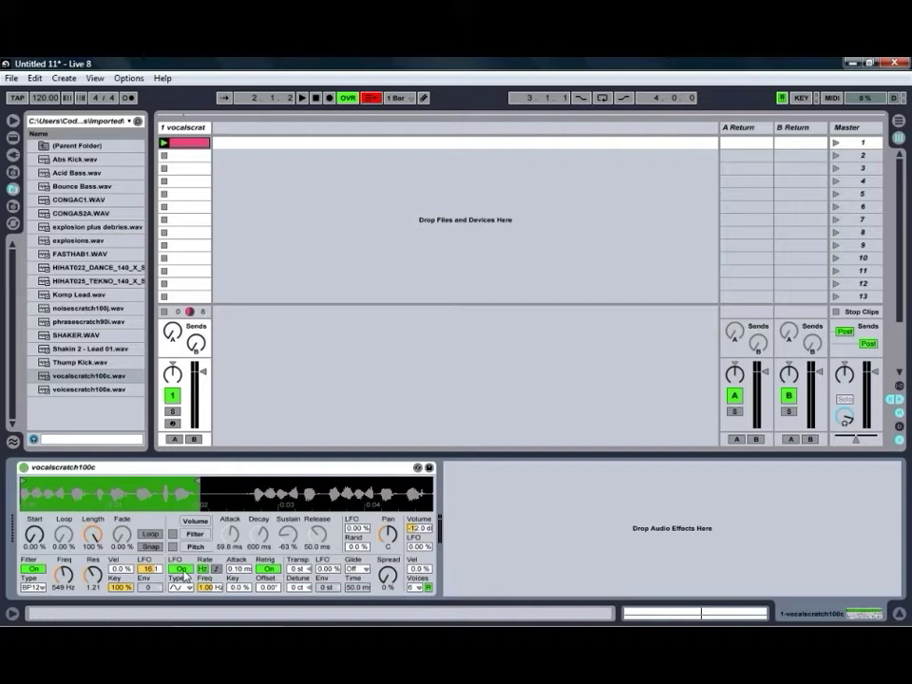
pyautogui.press('space')
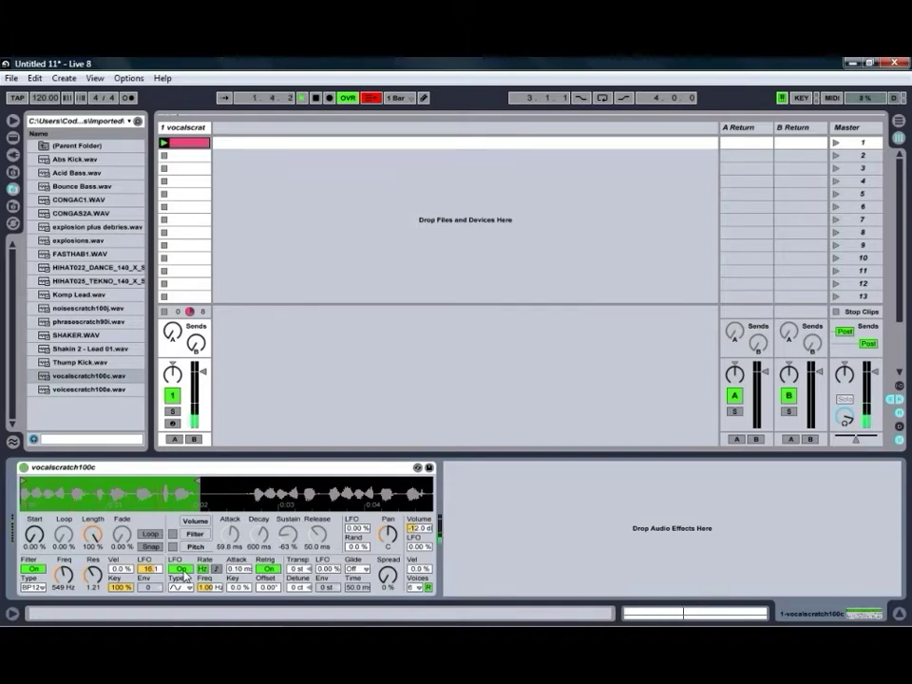
pyautogui.press('space')
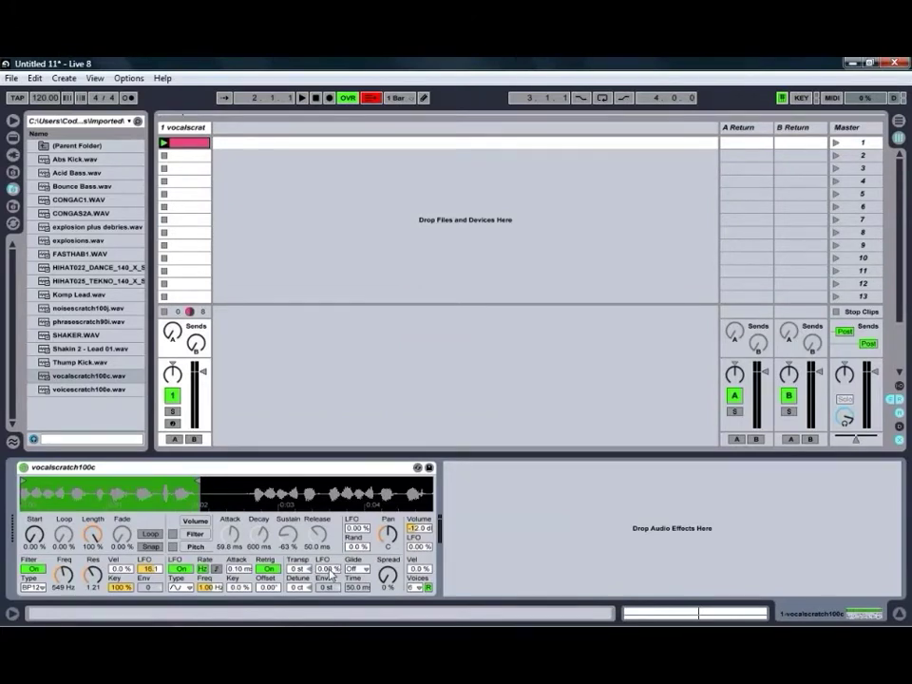
pyautogui.moveTo(358, 529); pyautogui.dragTo(358, 504)
pyautogui.press('space')
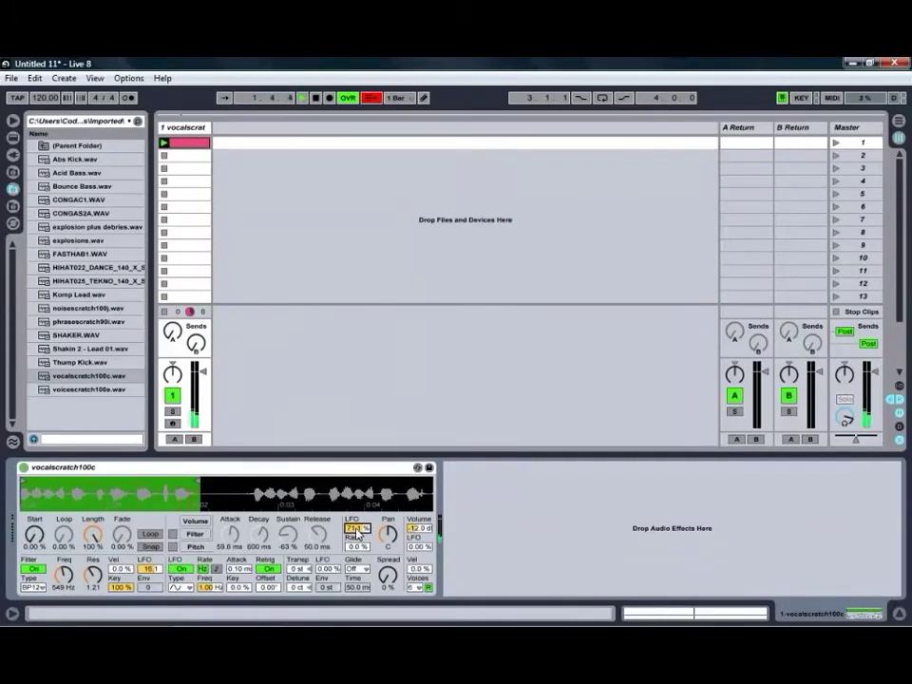
pyautogui.press('Delete')
pyautogui.press('space')
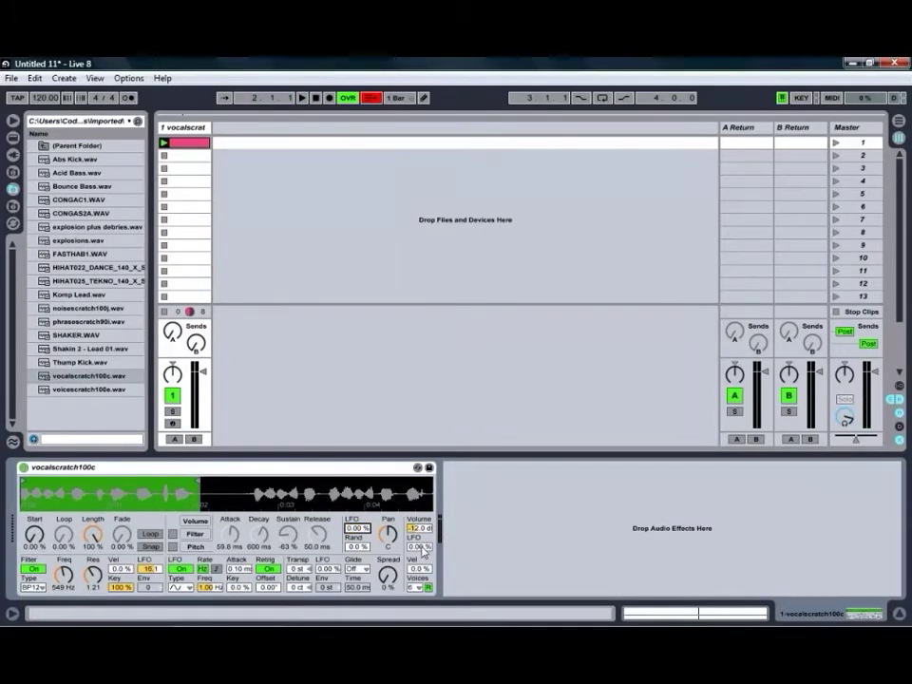
pyautogui.moveTo(423, 550); pyautogui.dragTo(422, 532)
pyautogui.press('space')
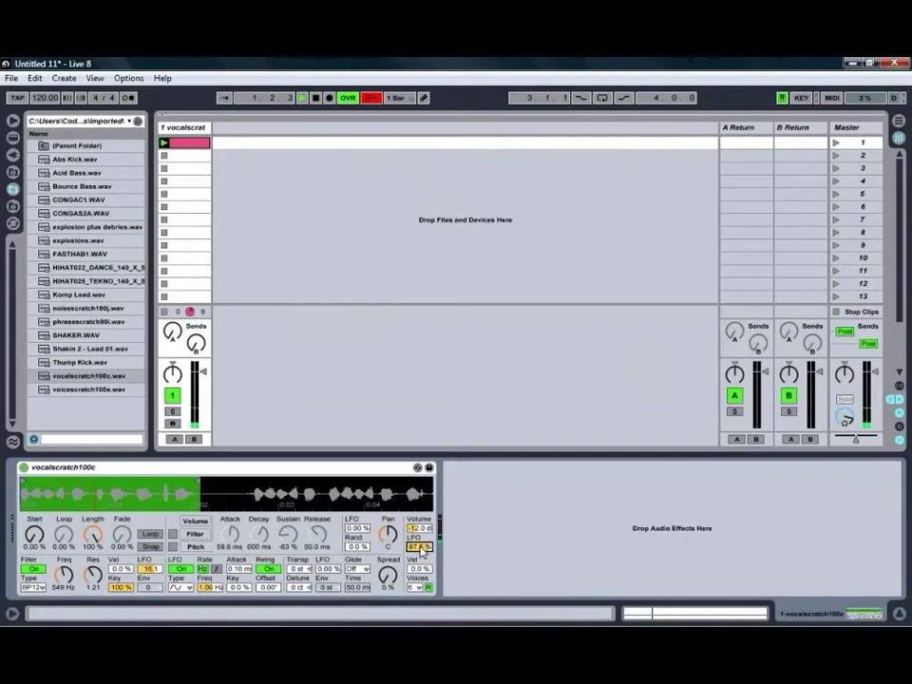
pyautogui.press('space')
pyautogui.press('Delete')
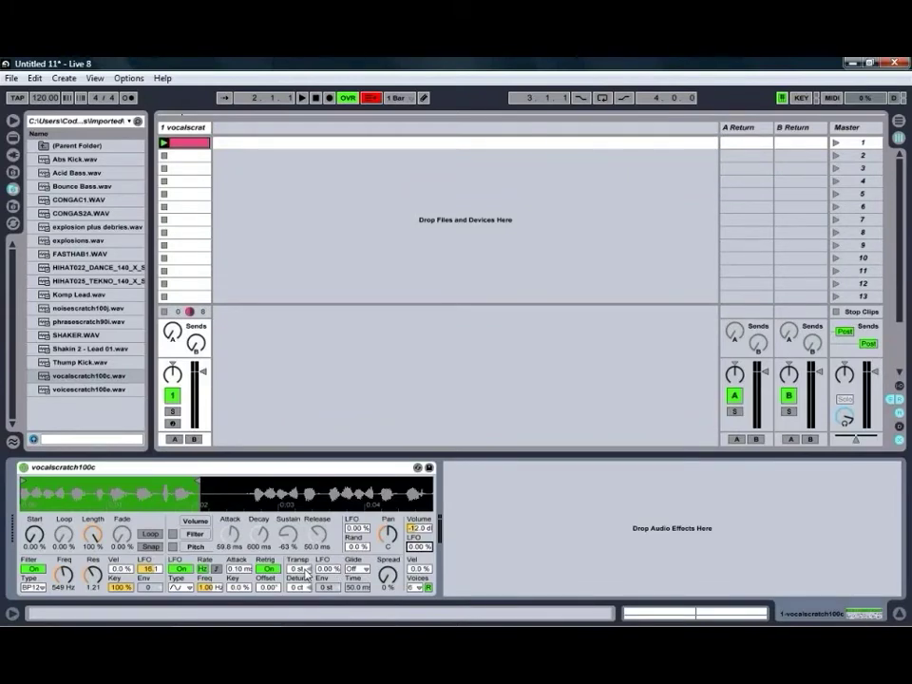
pyautogui.moveTo(306, 570); pyautogui.dragTo(306, 576)
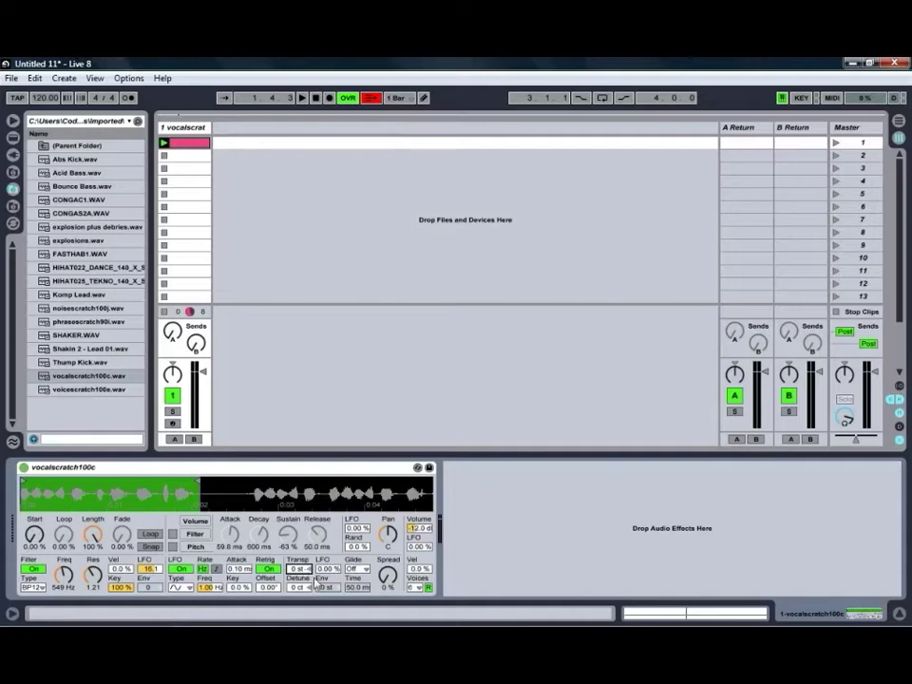
pyautogui.moveTo(298, 588); pyautogui.dragTo(300, 593)
pyautogui.click(327, 575)
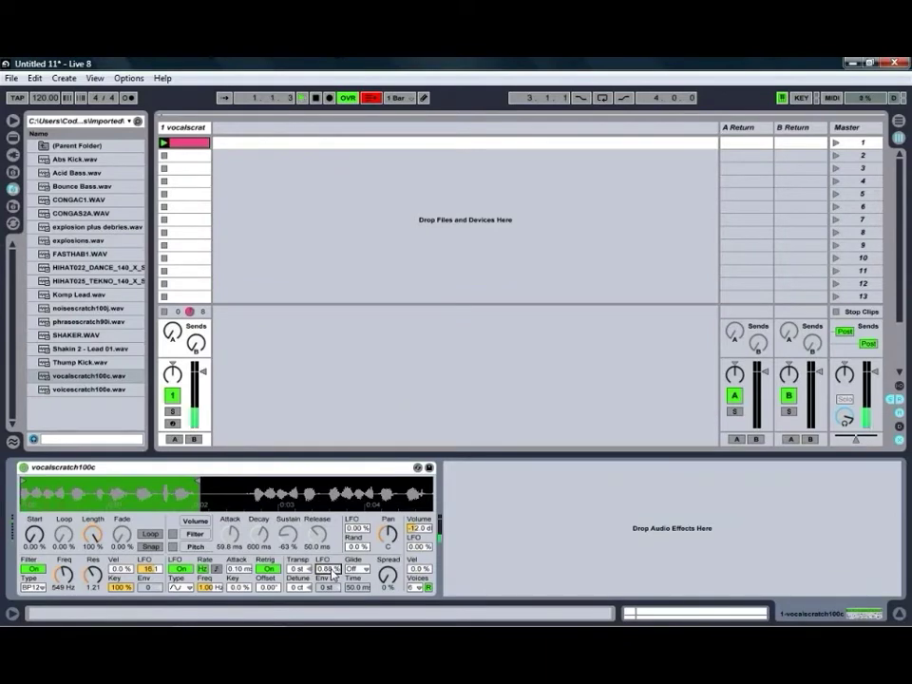
pyautogui.moveTo(332, 570); pyautogui.dragTo(333, 533)
pyautogui.press('space')
pyautogui.press('space')
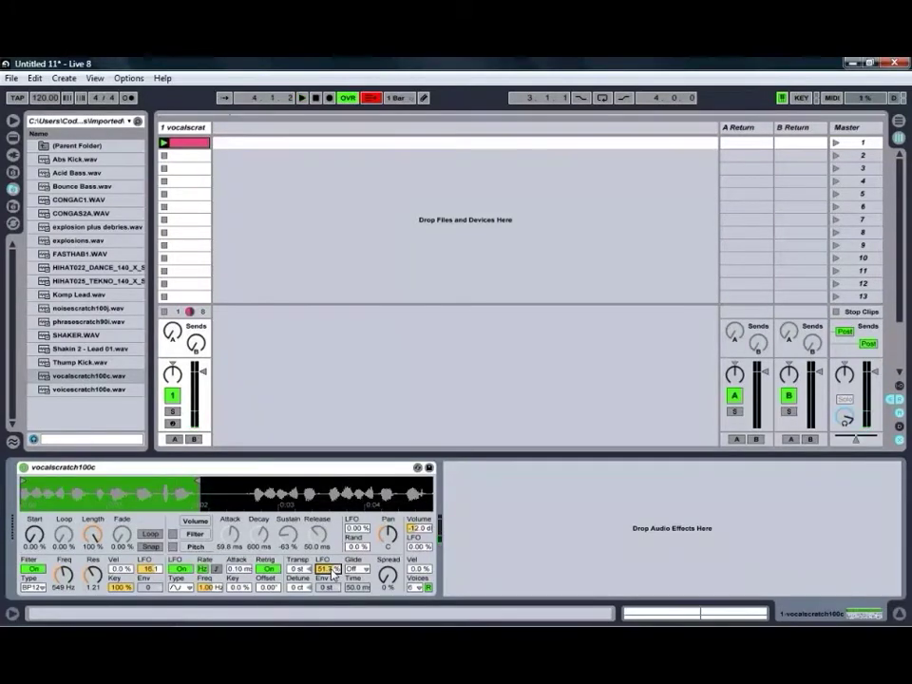
pyautogui.press('Delete')
# Step: Keep glide off and shorten the C3 note to end before bar 2
pyautogui.click(356, 569)
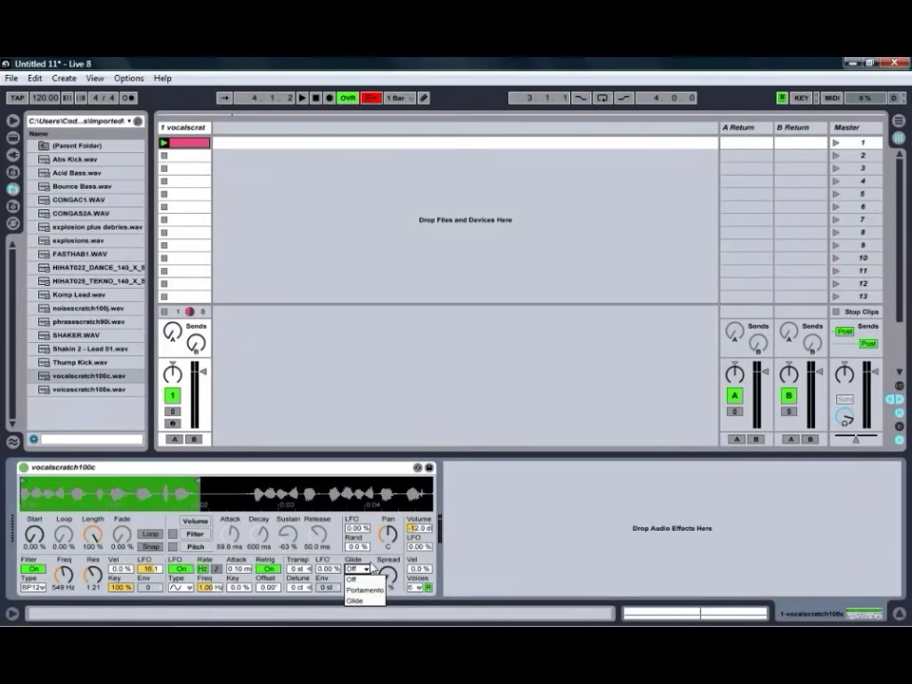
pyautogui.click(362, 580)
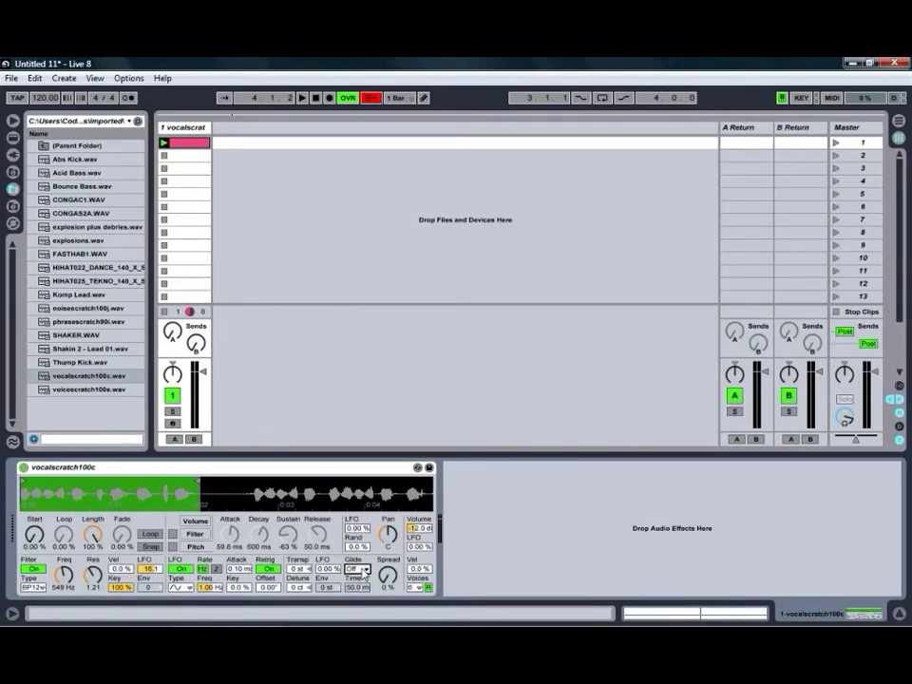
pyautogui.click(196, 143)
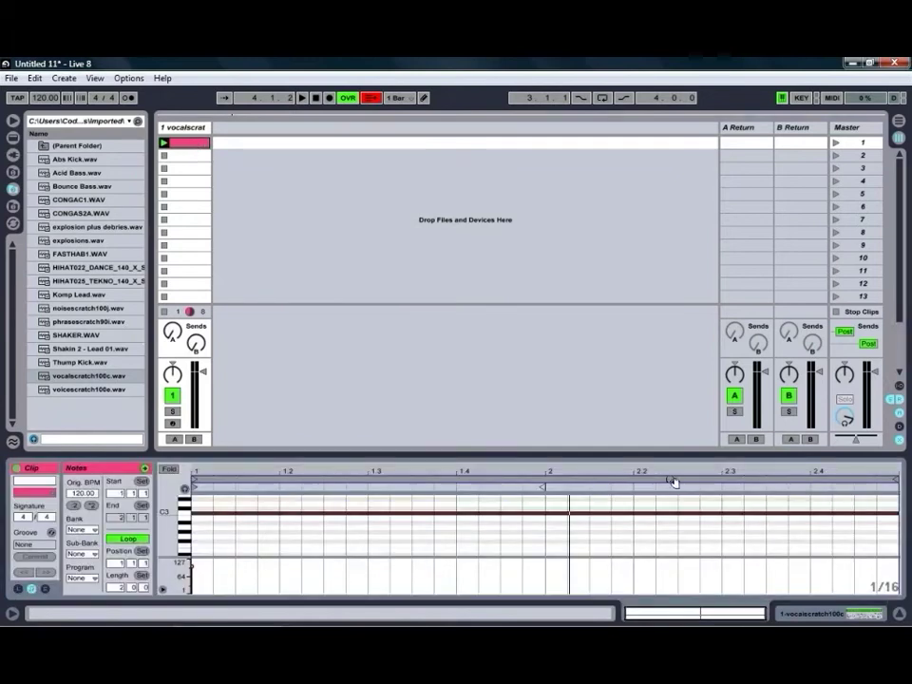
pyautogui.moveTo(896, 513); pyautogui.dragTo(544, 513)
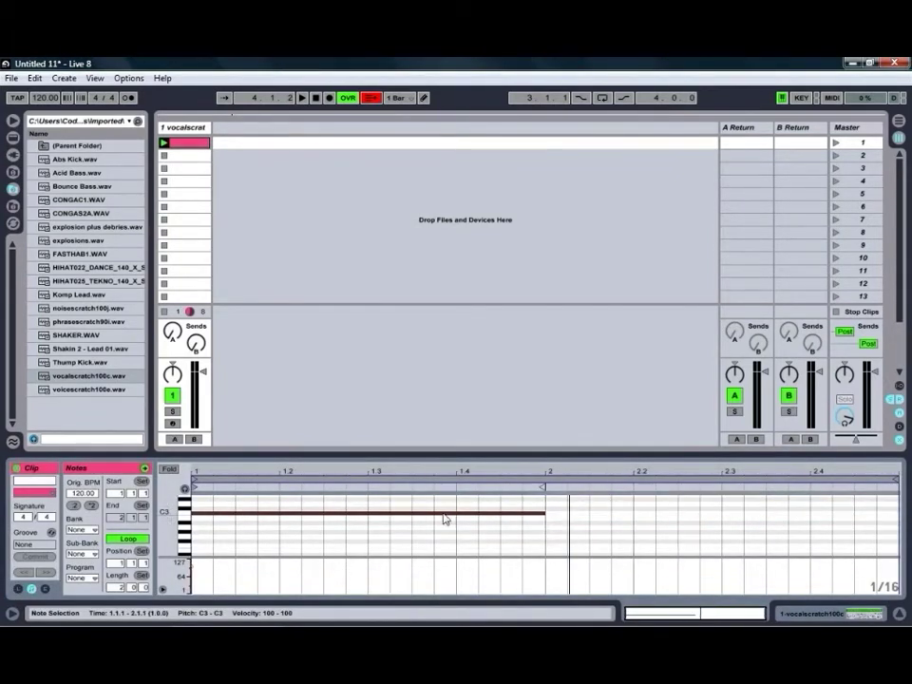
# Step: Copy C3 into bar 2 as an E2 note running from 1.4.4 to 3.1.1
pyautogui.moveTo(422, 520); pyautogui.dragTo(776, 535)
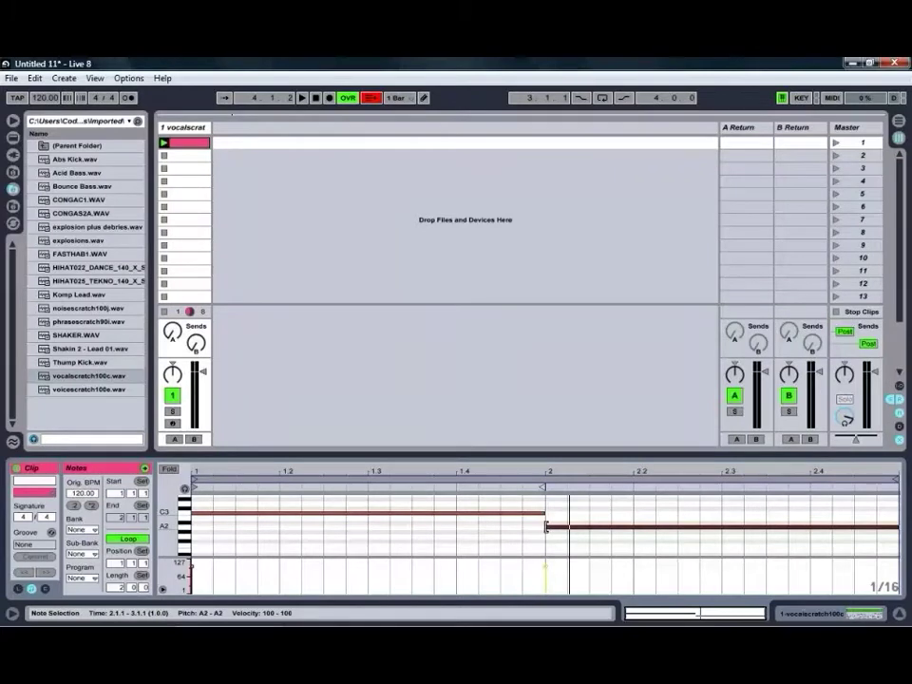
pyautogui.moveTo(546, 527); pyautogui.dragTo(521, 527)
pyautogui.moveTo(605, 528); pyautogui.dragTo(604, 555)
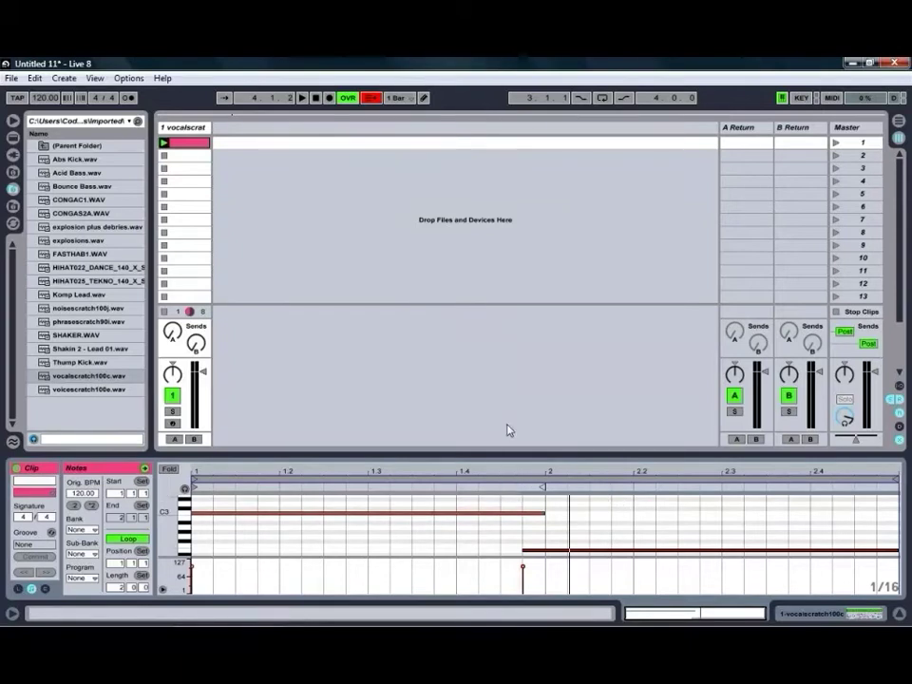
pyautogui.hotkey('shift', 'Tab')
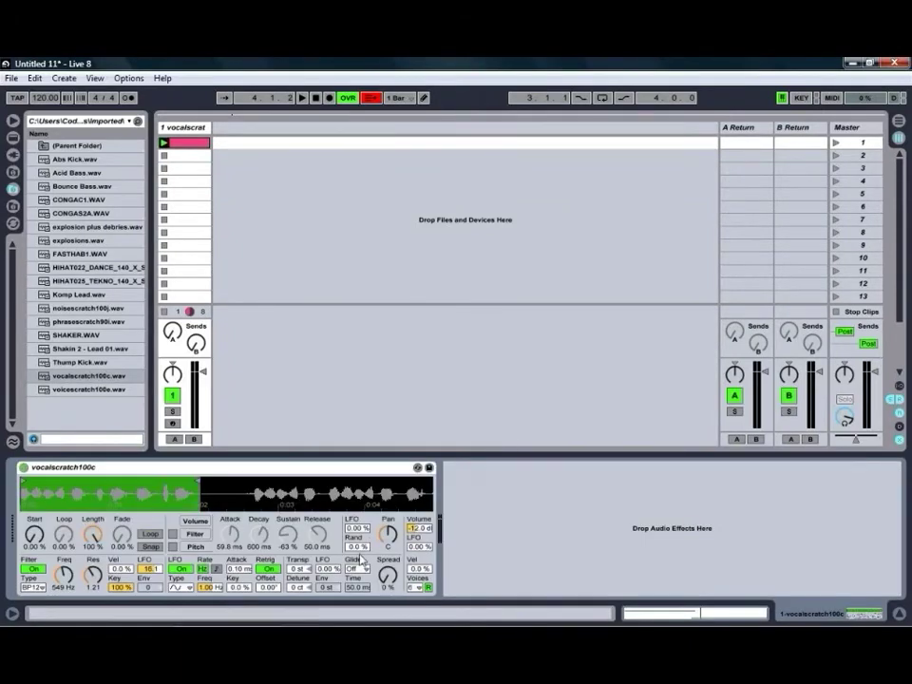
pyautogui.click(357, 568)
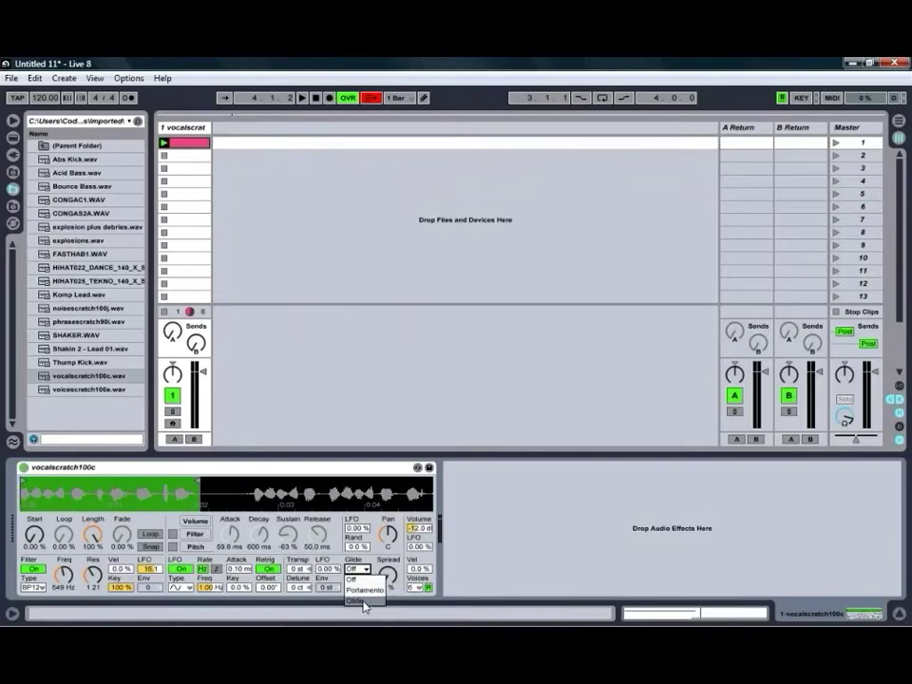
pyautogui.click(363, 600)
pyautogui.press('space')
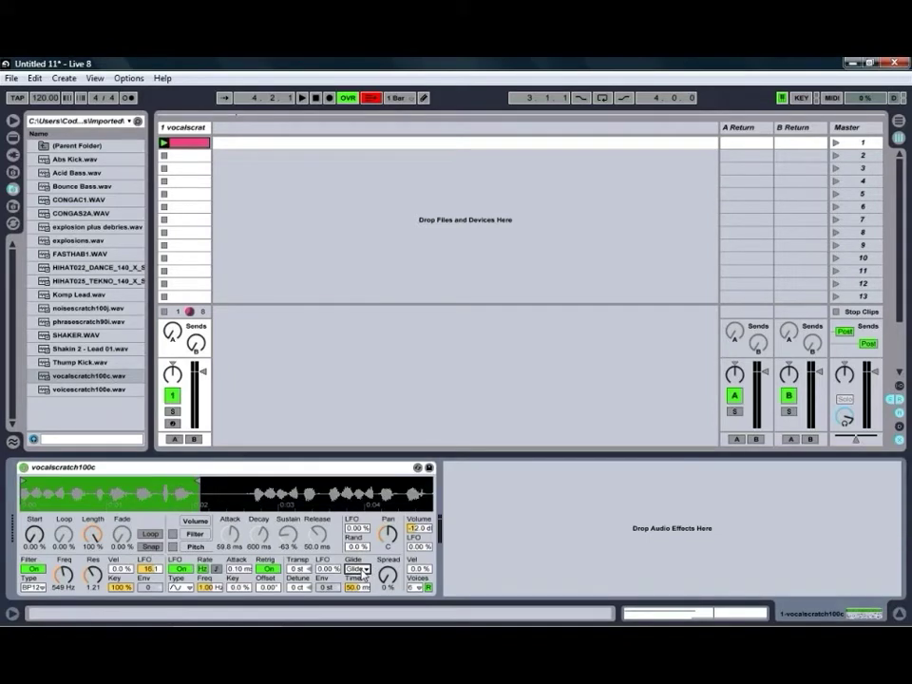
pyautogui.click(358, 569)
pyautogui.click(359, 577)
pyautogui.press('space')
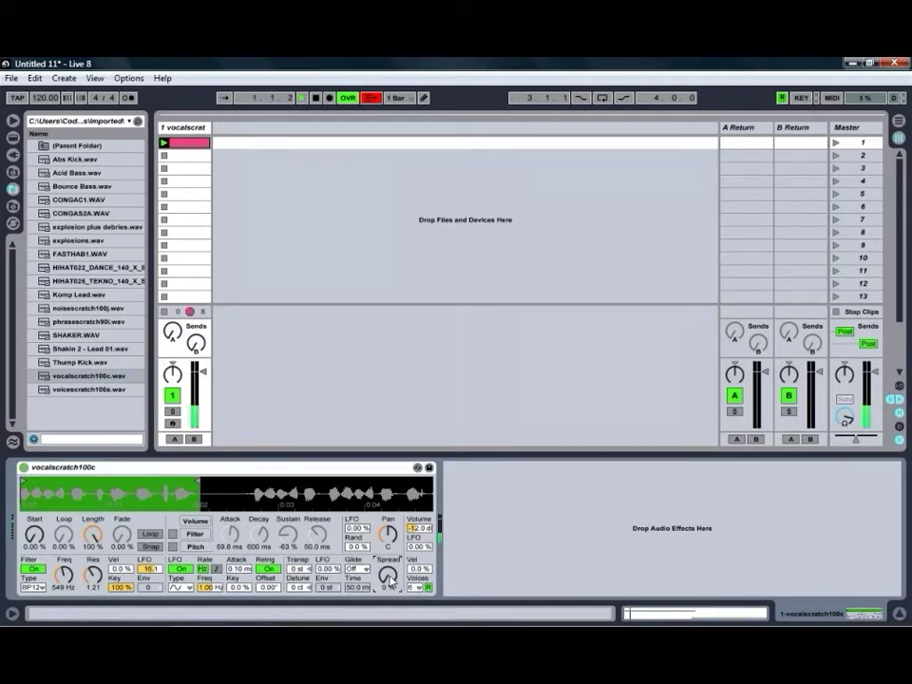
pyautogui.moveTo(391, 578); pyautogui.dragTo(390, 561)
pyautogui.moveTo(388, 576); pyautogui.dragTo(394, 576)
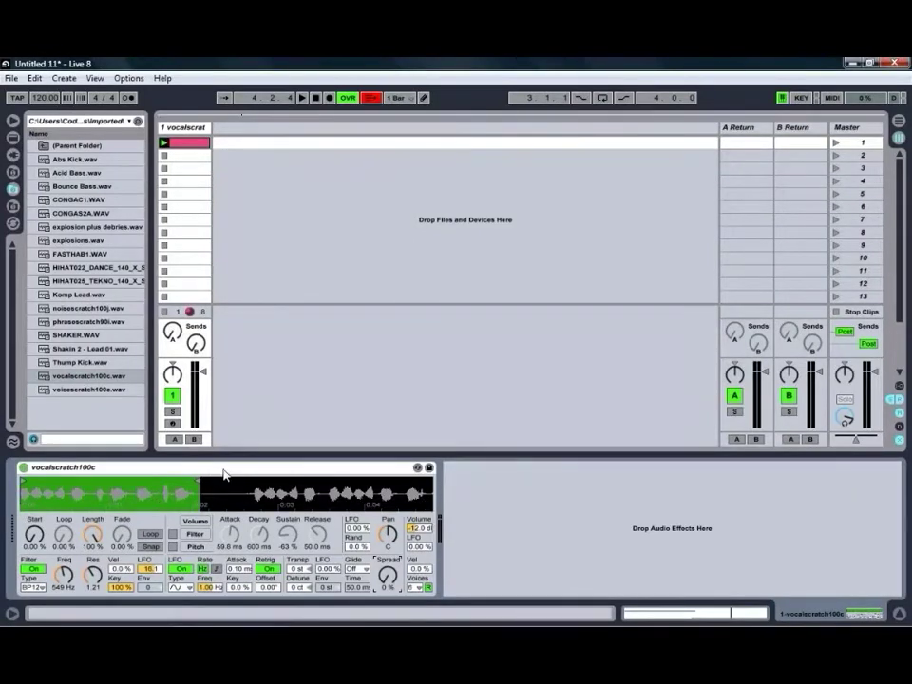
# Step: Replace the vocalscratch100c Simpler with a fresh empty Simpler from Live's instruments
pyautogui.rightClick(225, 474)
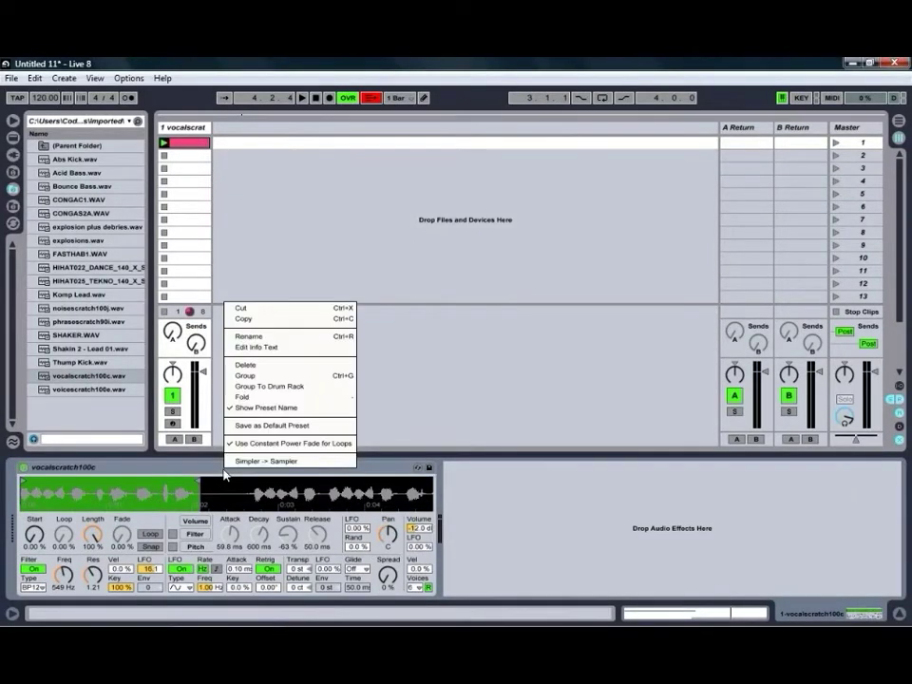
pyautogui.click(267, 366)
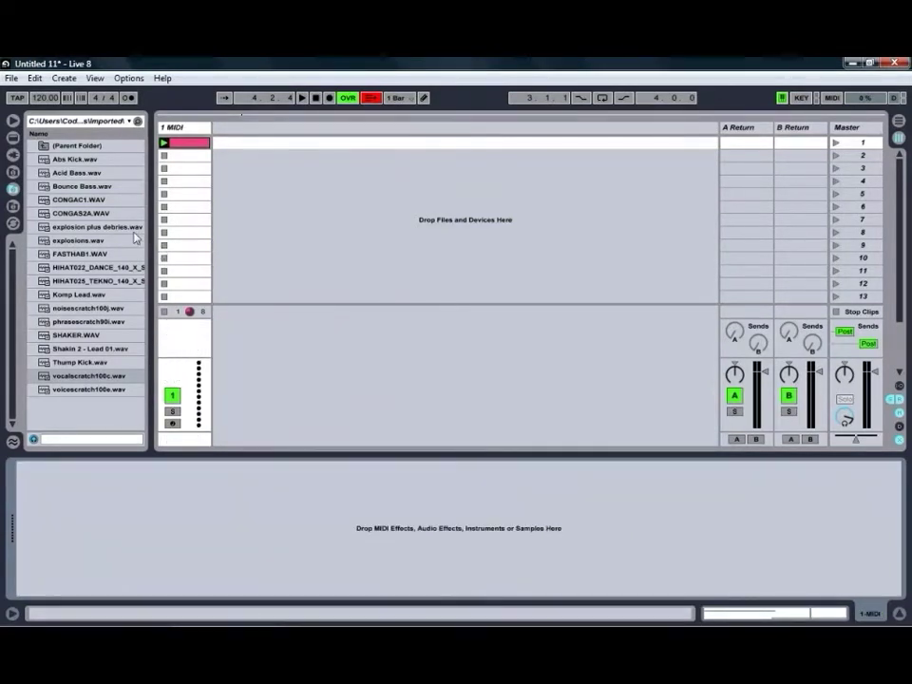
pyautogui.click(13, 138)
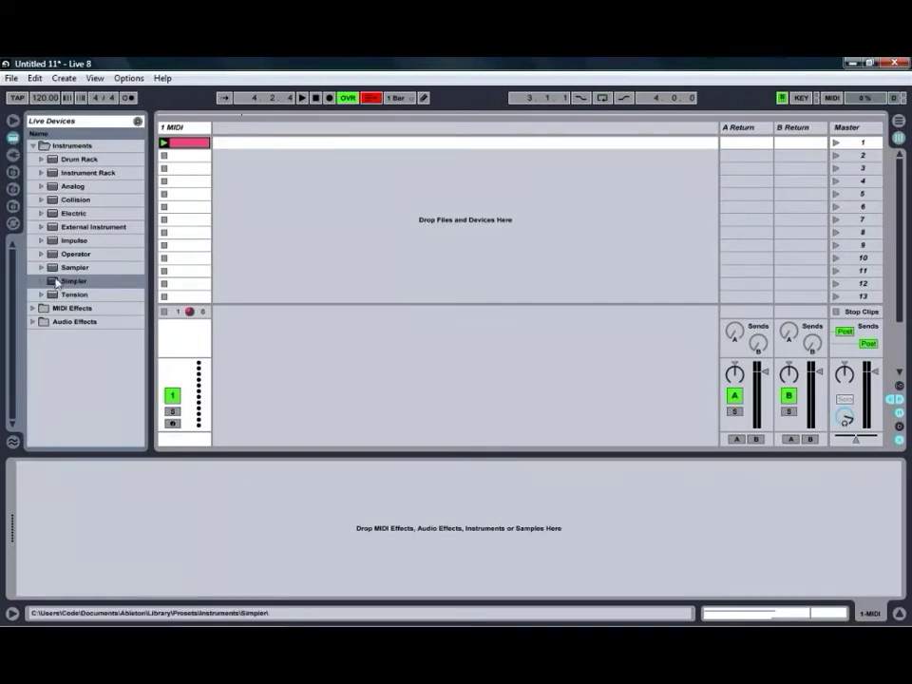
pyautogui.moveTo(74, 281); pyautogui.dragTo(179, 148)
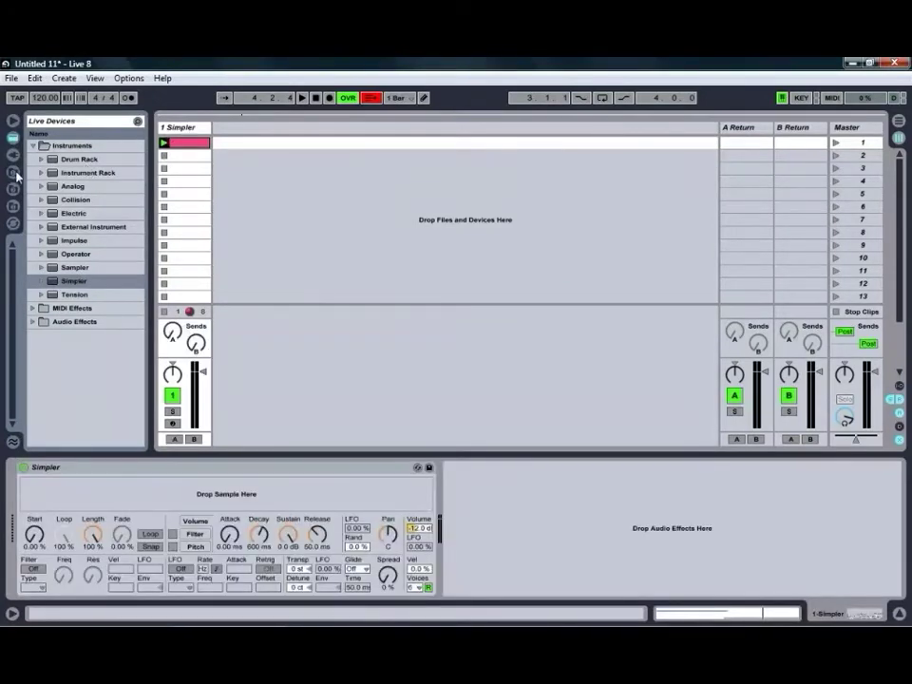
pyautogui.click(13, 190)
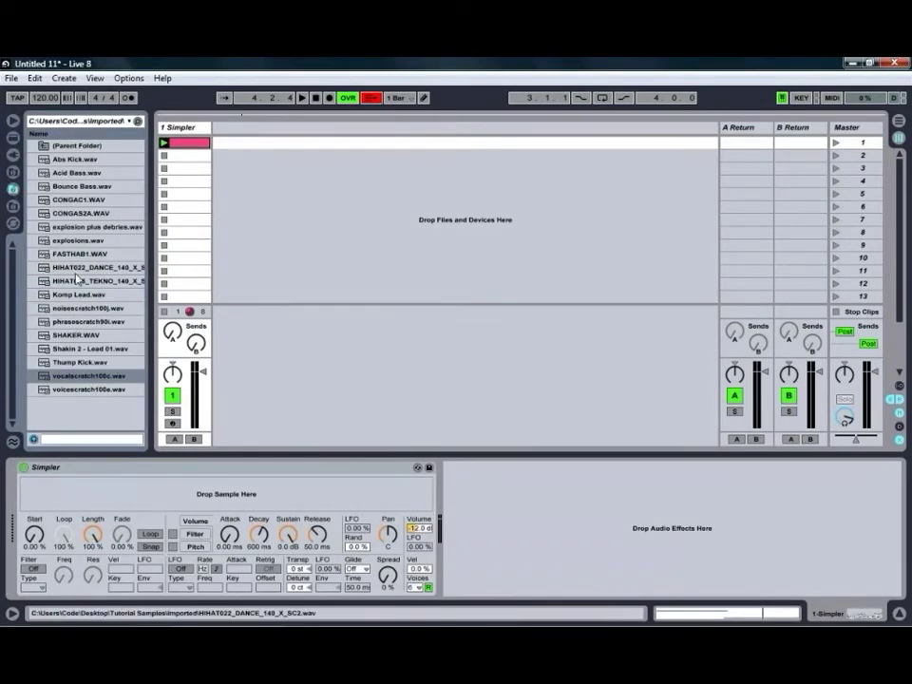
# Step: Load Acid Bass.wav into the empty Simpler and play the clip to audition it
pyautogui.click(57, 173)
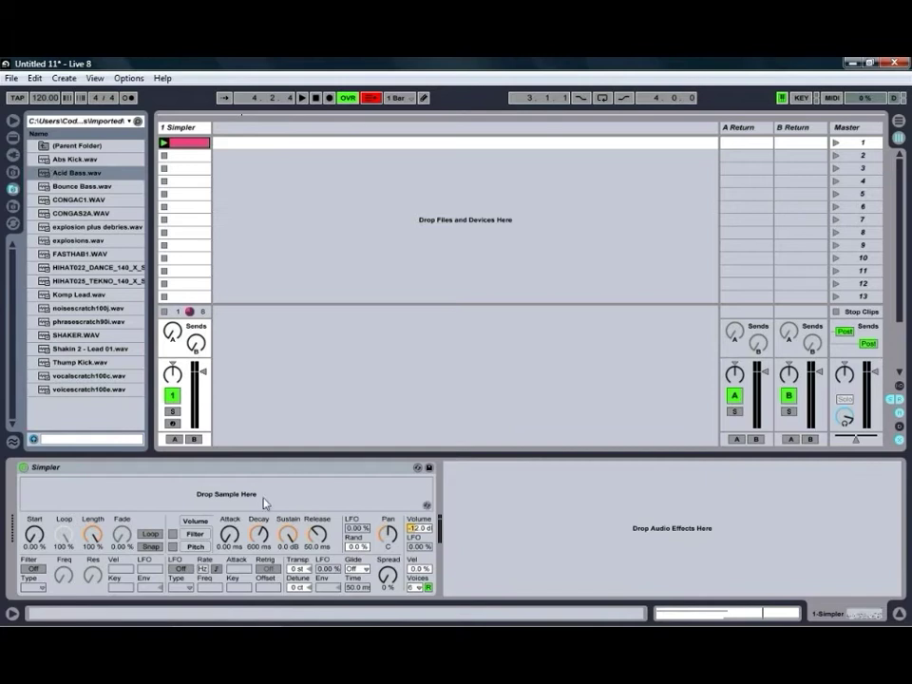
pyautogui.moveTo(253, 498); pyautogui.dragTo(256, 494)
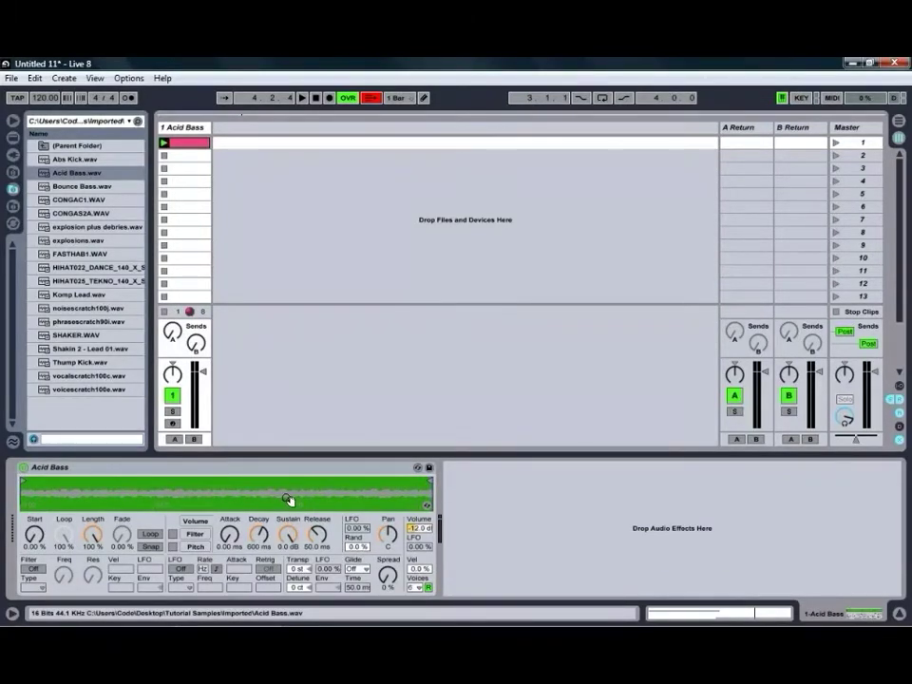
pyautogui.press('space')
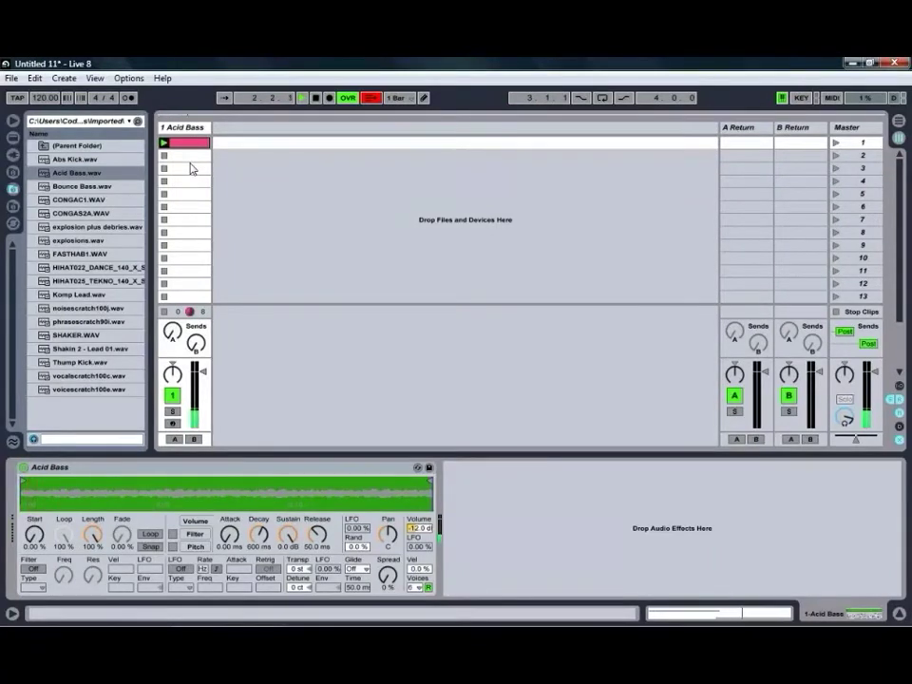
# Step: Delete the lower note and lengthen the C3 note to about 2.4
pyautogui.press('space')
pyautogui.click(190, 142)
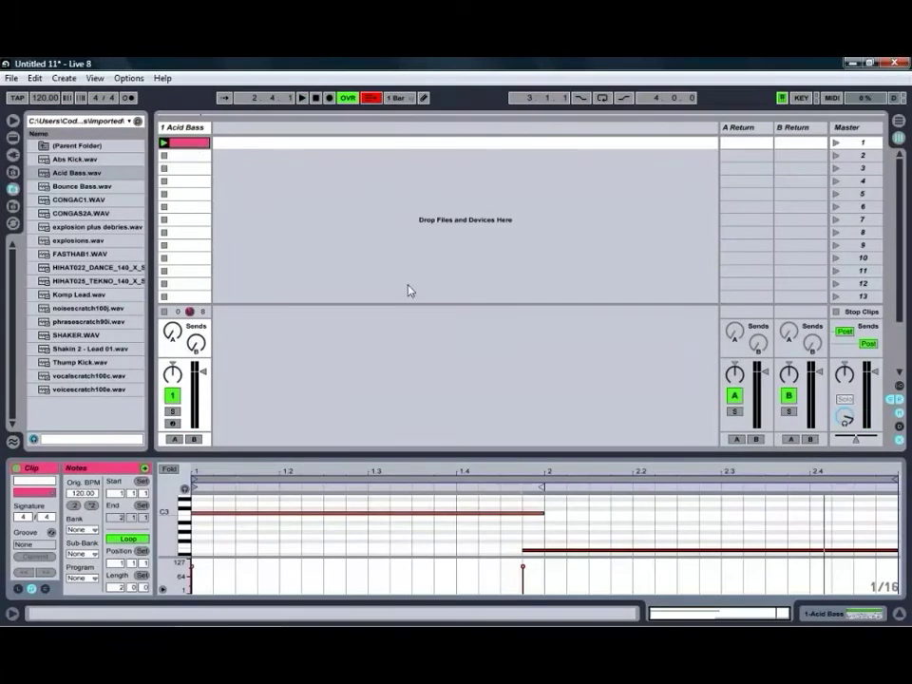
pyautogui.press('Delete')
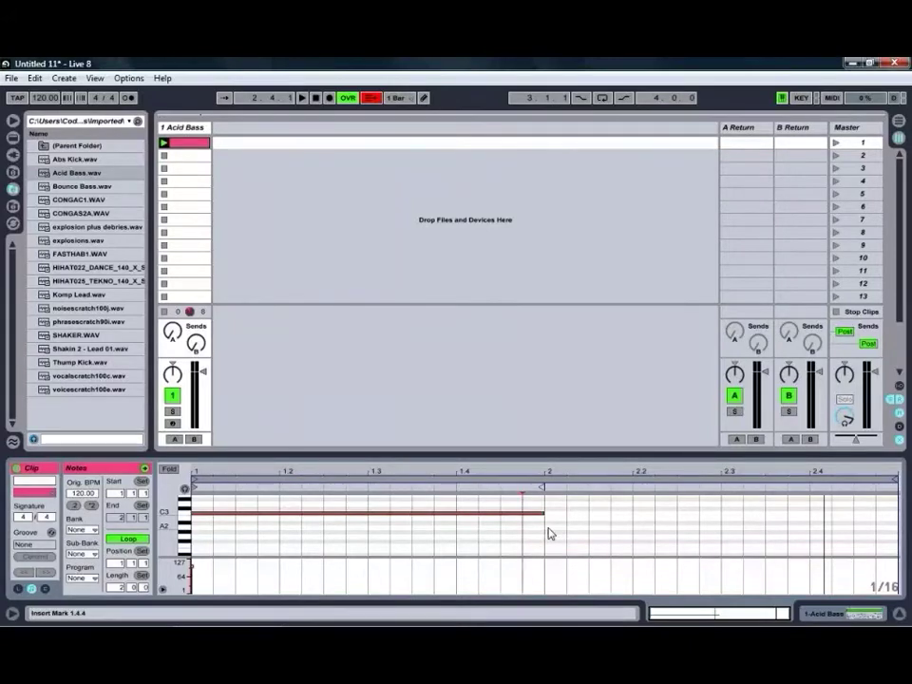
pyautogui.moveTo(544, 514); pyautogui.dragTo(898, 541)
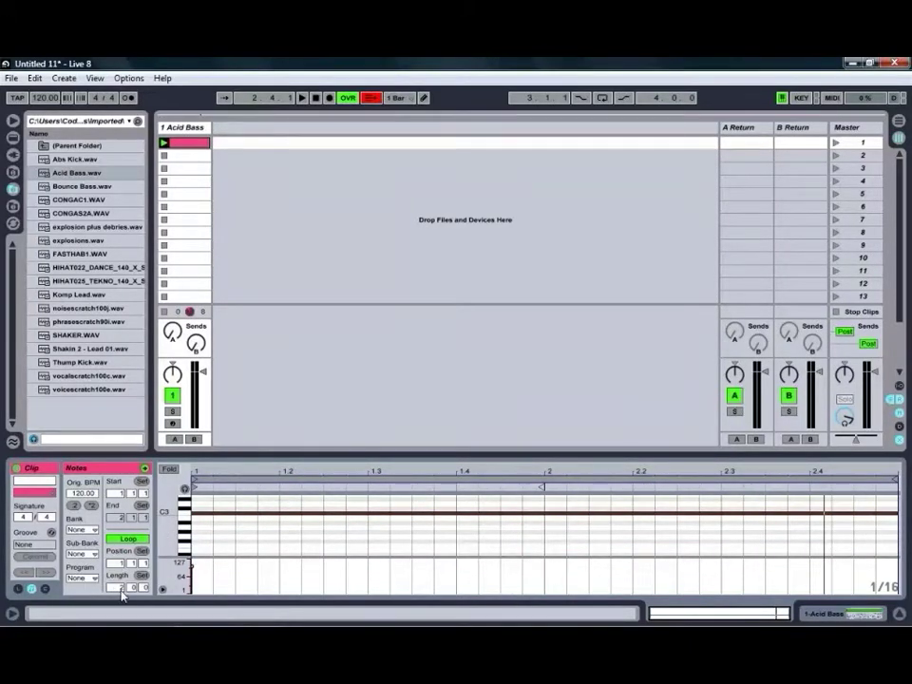
# Step: Set the loop length to 2, stretch C3 across the whole loop, and play it
pyautogui.click(115, 588)
pyautogui.write('2')
pyautogui.press('Return')
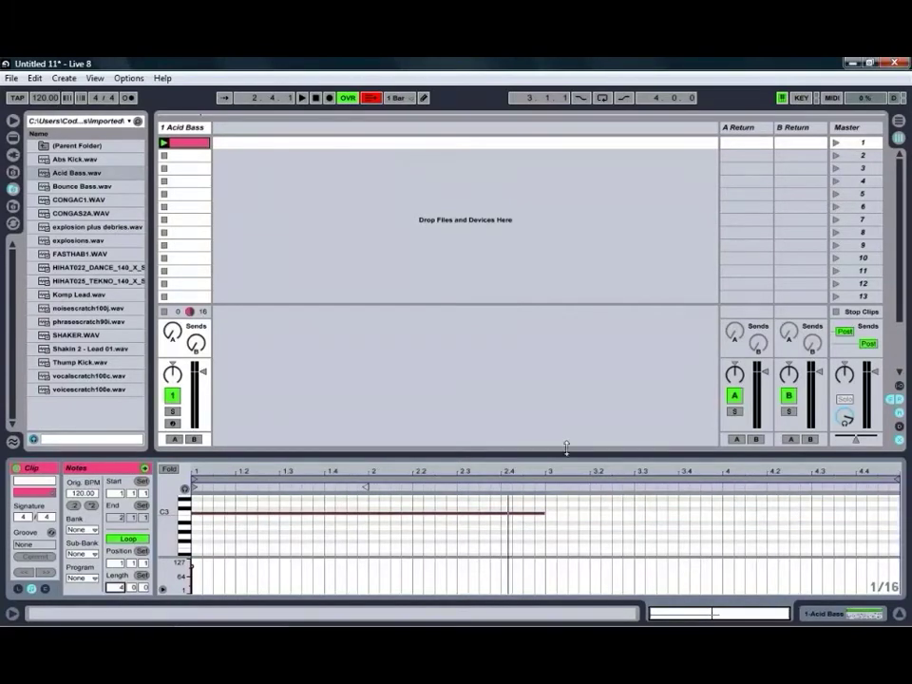
pyautogui.moveTo(549, 508); pyautogui.dragTo(896, 534)
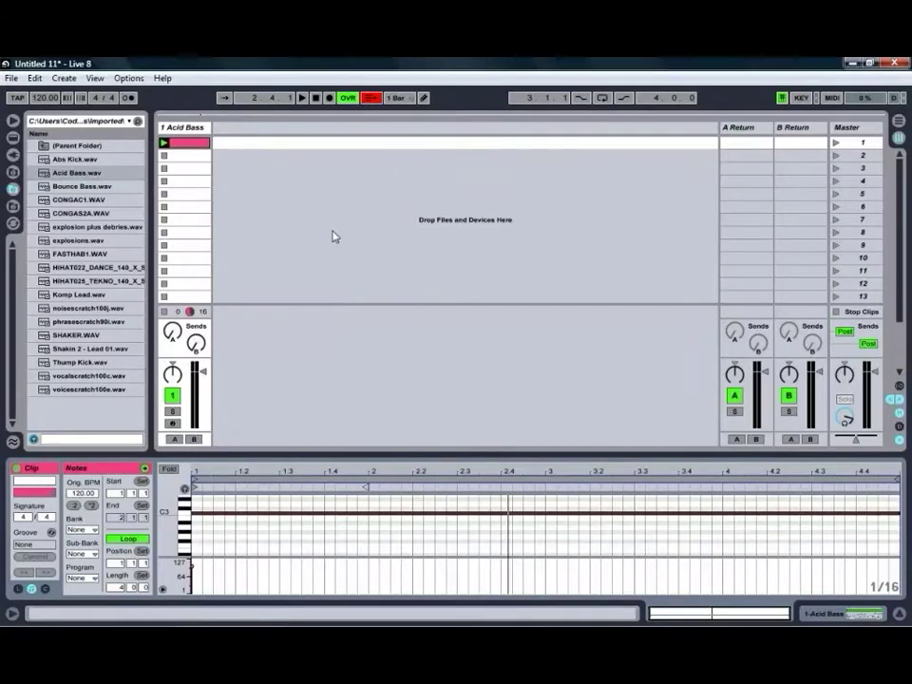
pyautogui.hotkey('shift', 'Tab')
pyautogui.press('space')
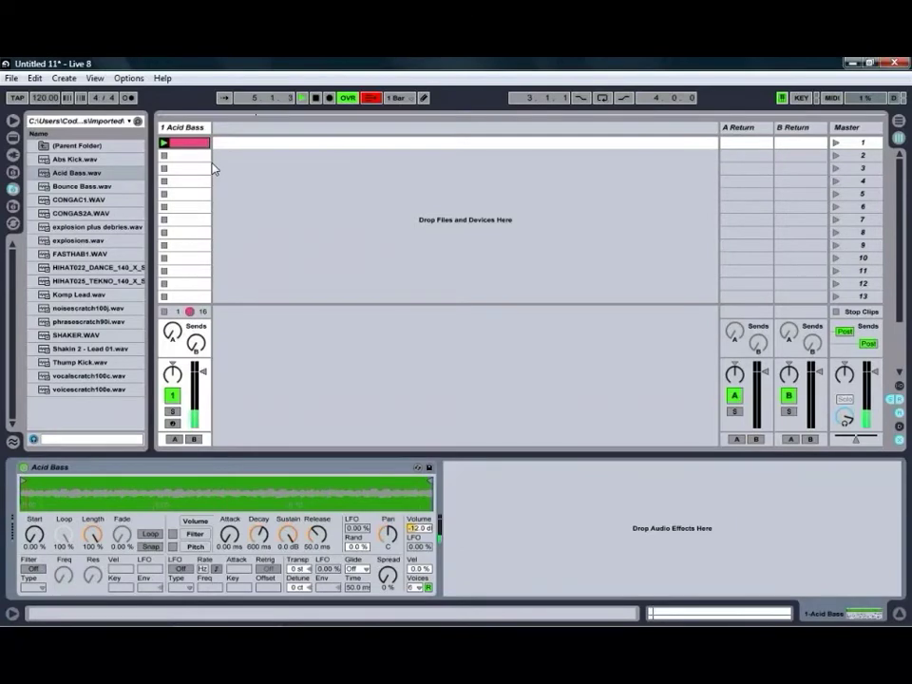
# Step: Turn on a Notch filter with cutoff near 365 Hz and resonance about 1.99
pyautogui.press('space')
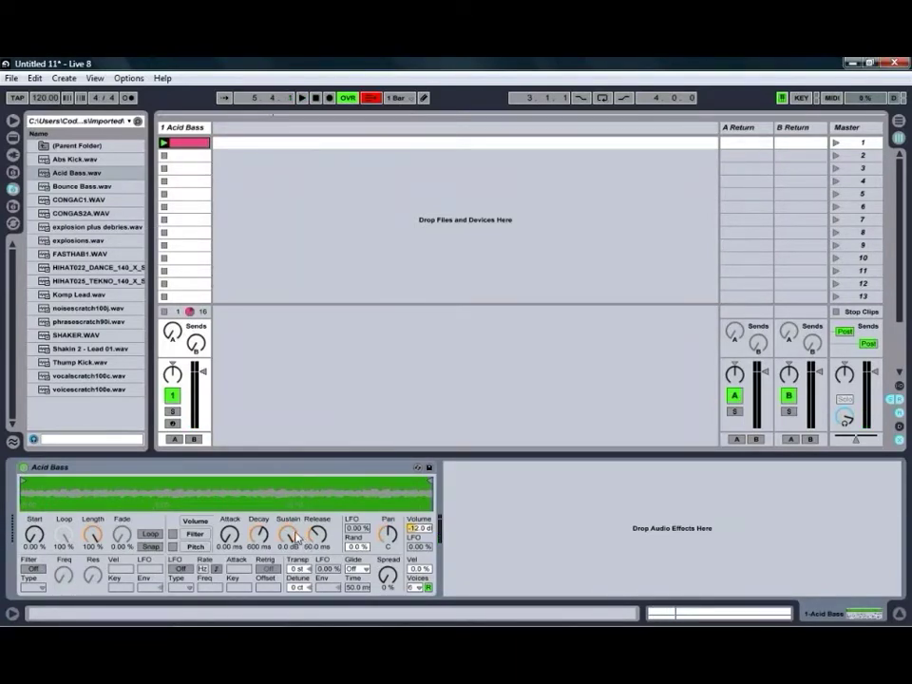
pyautogui.click(33, 570)
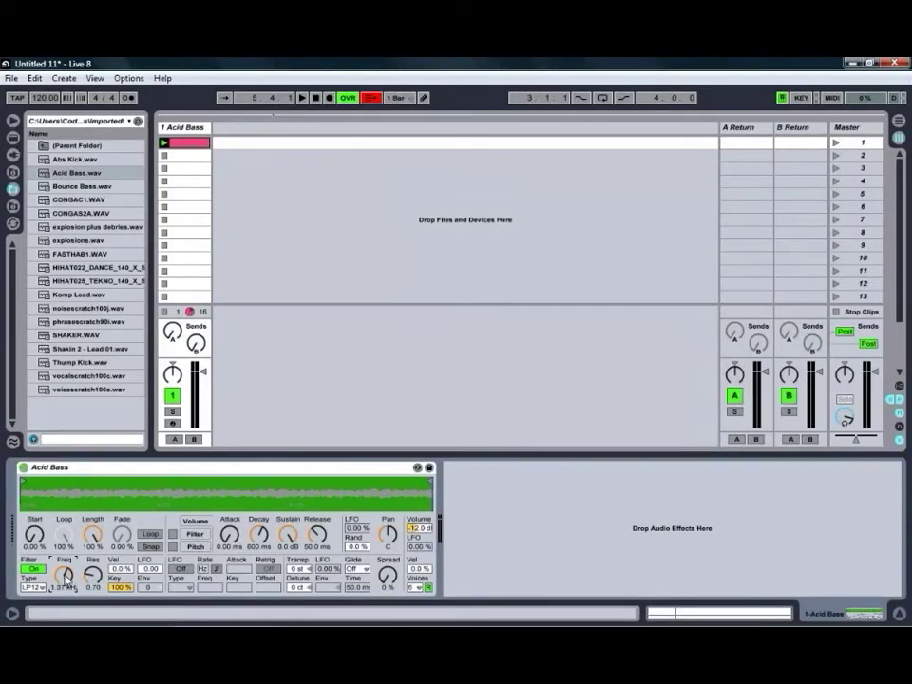
pyautogui.moveTo(67, 575); pyautogui.dragTo(62, 582)
pyautogui.click(38, 588)
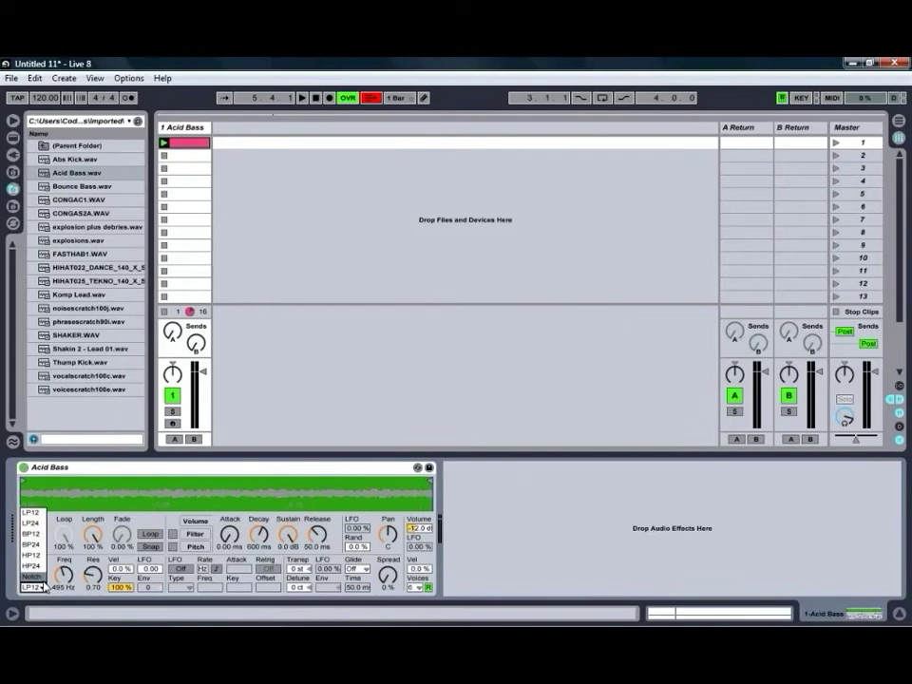
pyautogui.click(33, 577)
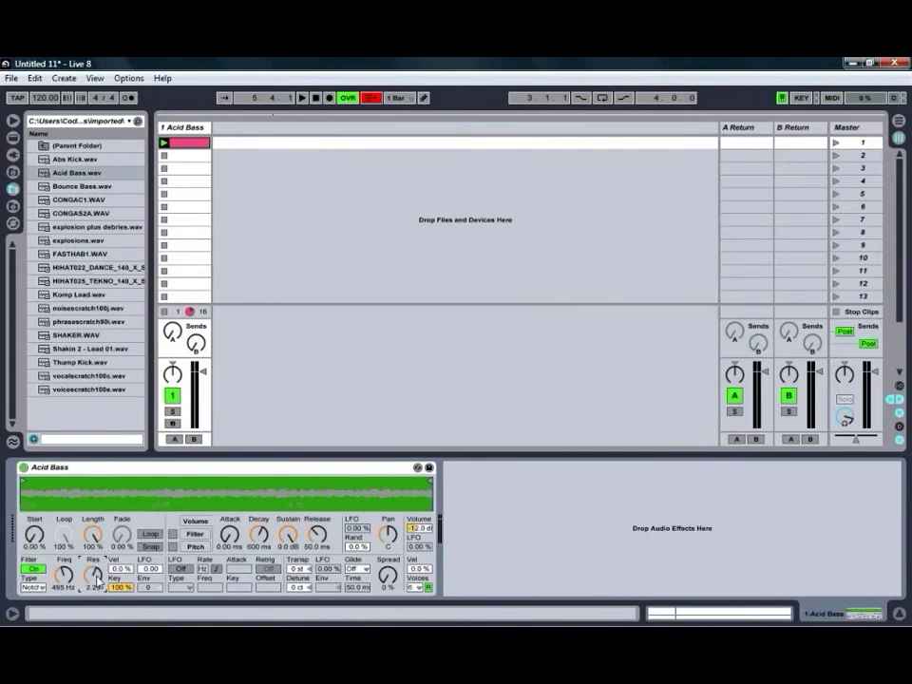
pyautogui.moveTo(84, 574); pyautogui.dragTo(83, 582)
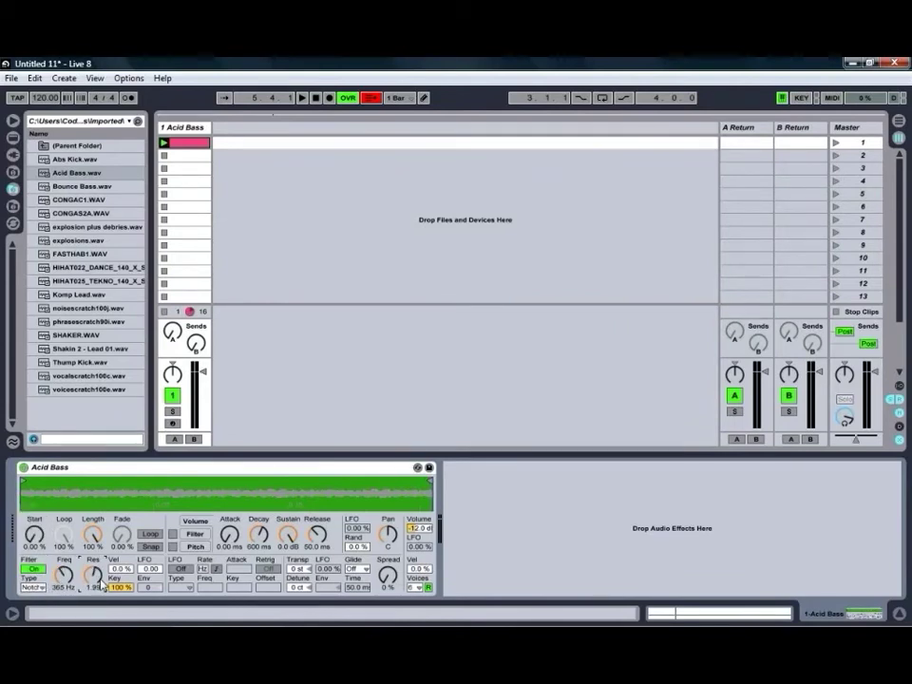
# Step: Enable the LFO with a beat-based rate, raise cutoff to about 1.06 kHz, and audition
pyautogui.click(177, 569)
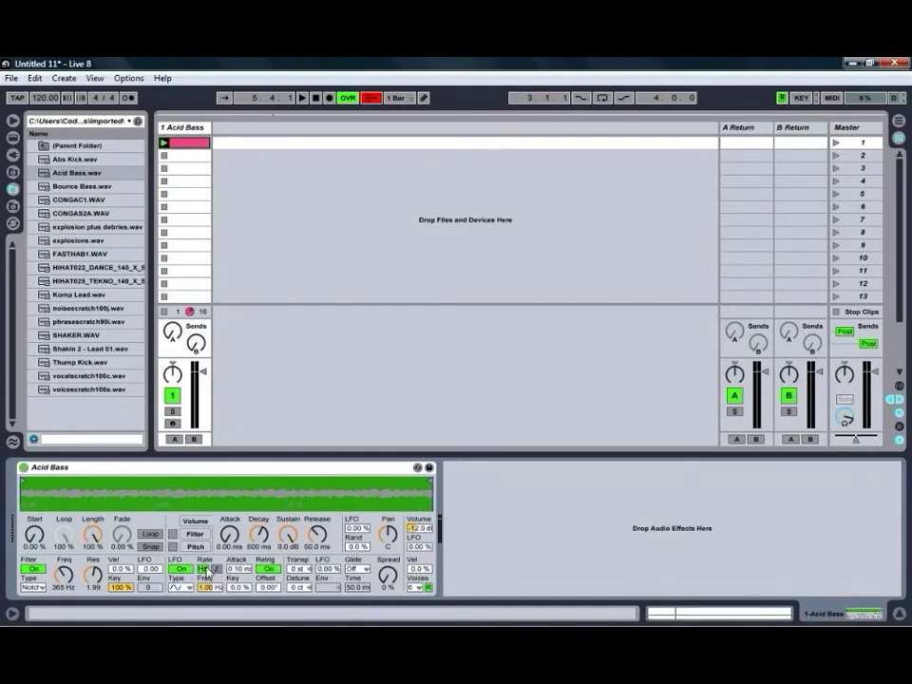
pyautogui.moveTo(217, 590); pyautogui.dragTo(217, 584)
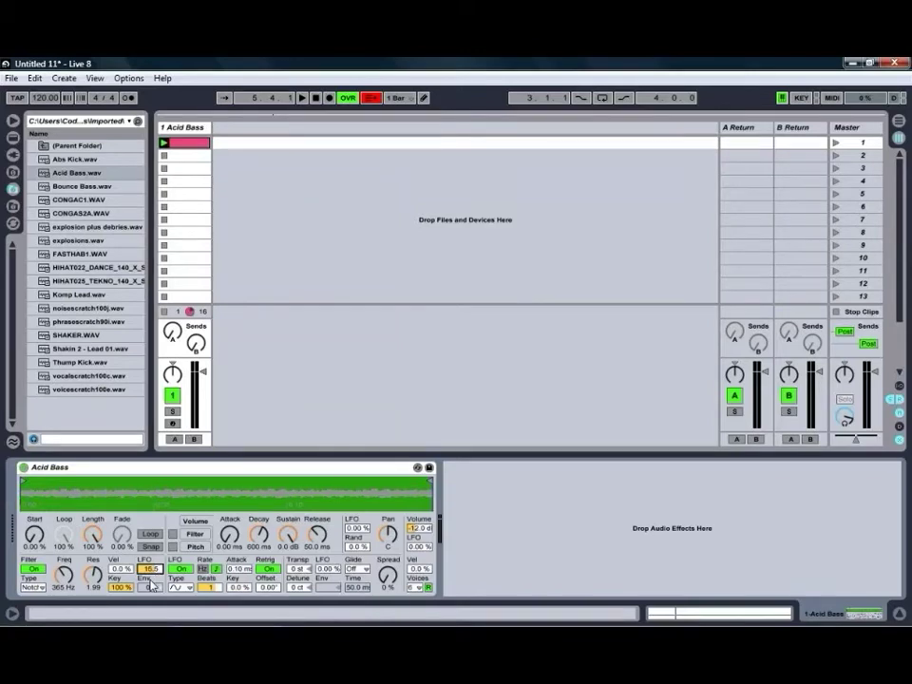
pyautogui.press('space')
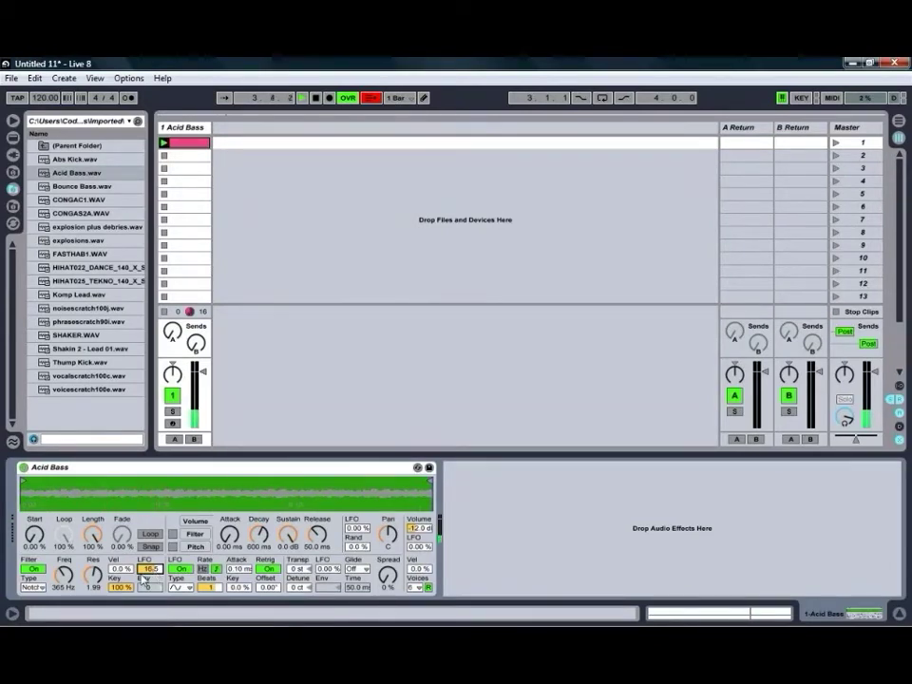
pyautogui.moveTo(70, 582); pyautogui.dragTo(69, 577)
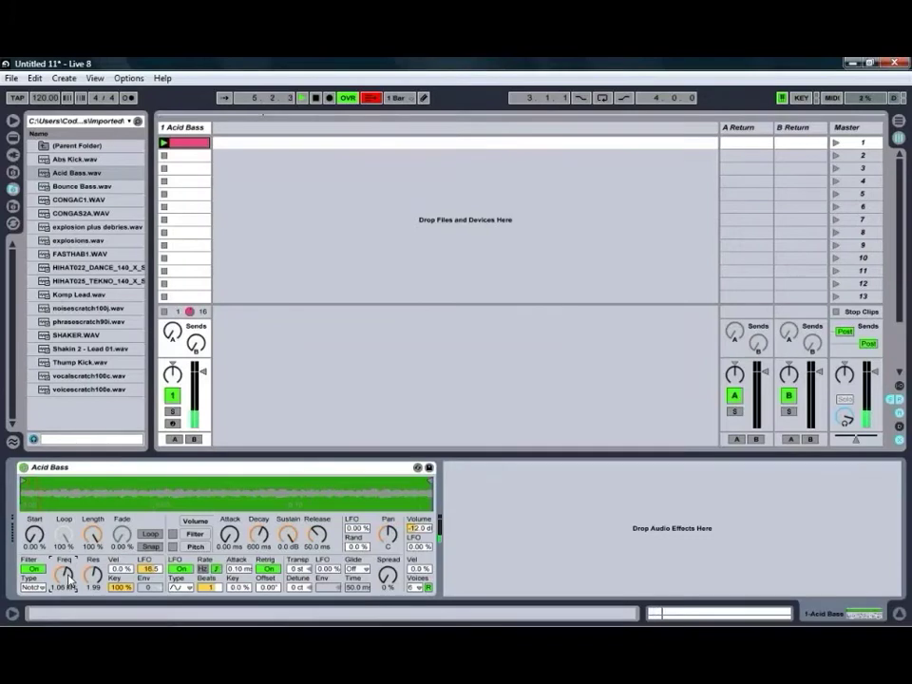
pyautogui.press('space')
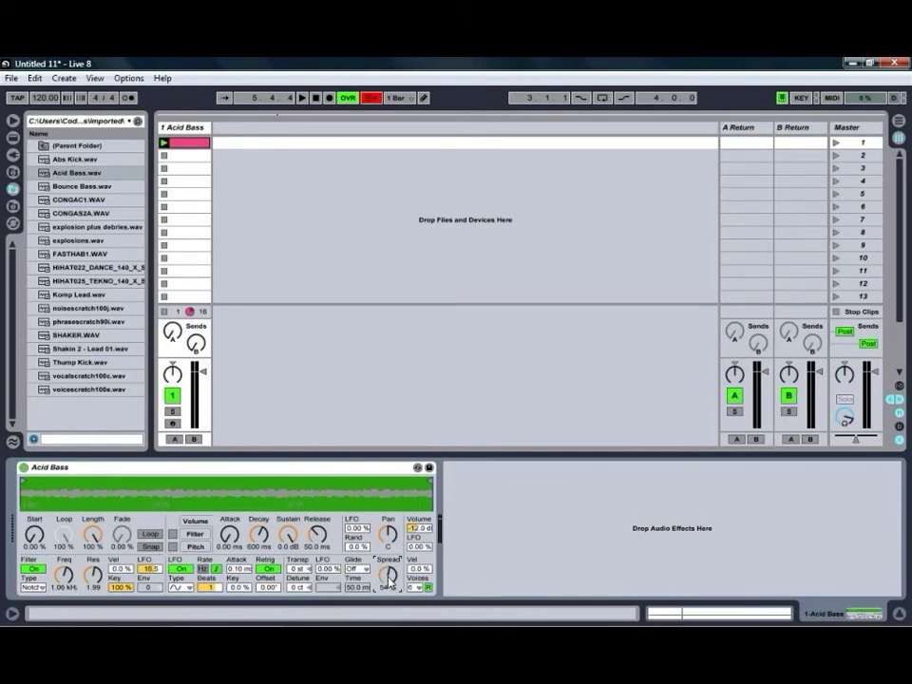
# Step: Set the volume LFO amount to 22.7% and pan LFO amount to 21.9%, auditioning the result
pyautogui.press('space')
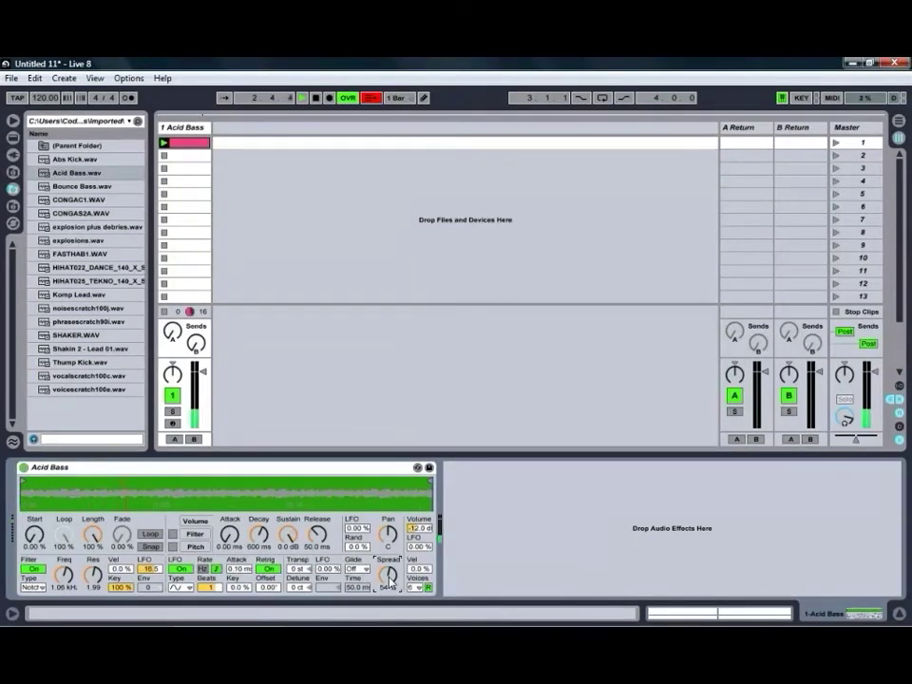
pyautogui.press('space')
pyautogui.moveTo(431, 553); pyautogui.dragTo(430, 552)
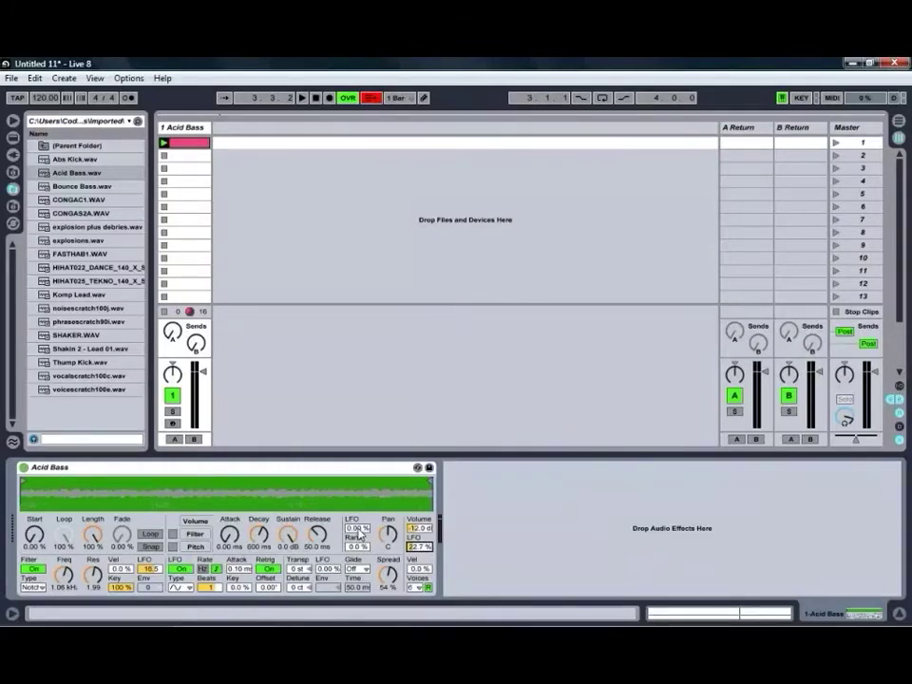
pyautogui.moveTo(360, 534); pyautogui.dragTo(359, 513)
pyautogui.press('space')
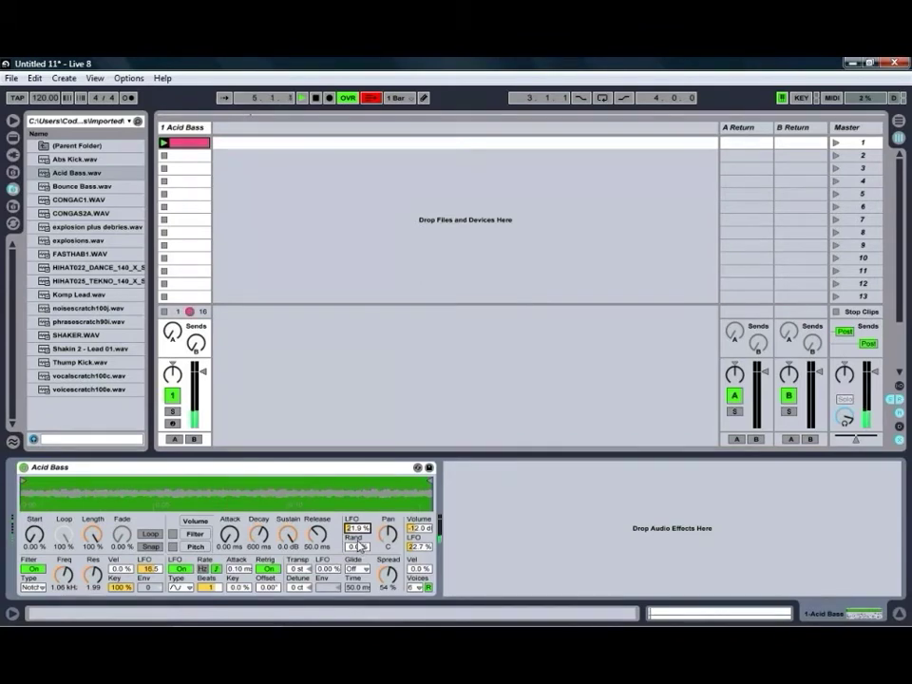
pyautogui.press('space')
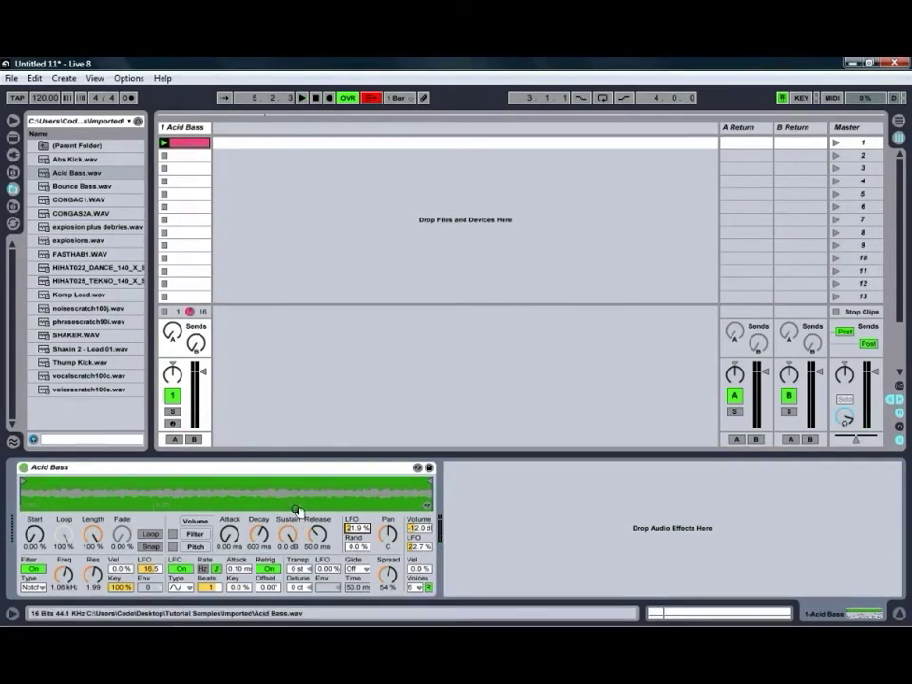
# Step: Delete the Acid Bass Simpler and drop a fresh Simpler from Live Devices onto the track
pyautogui.rightClick(246, 466)
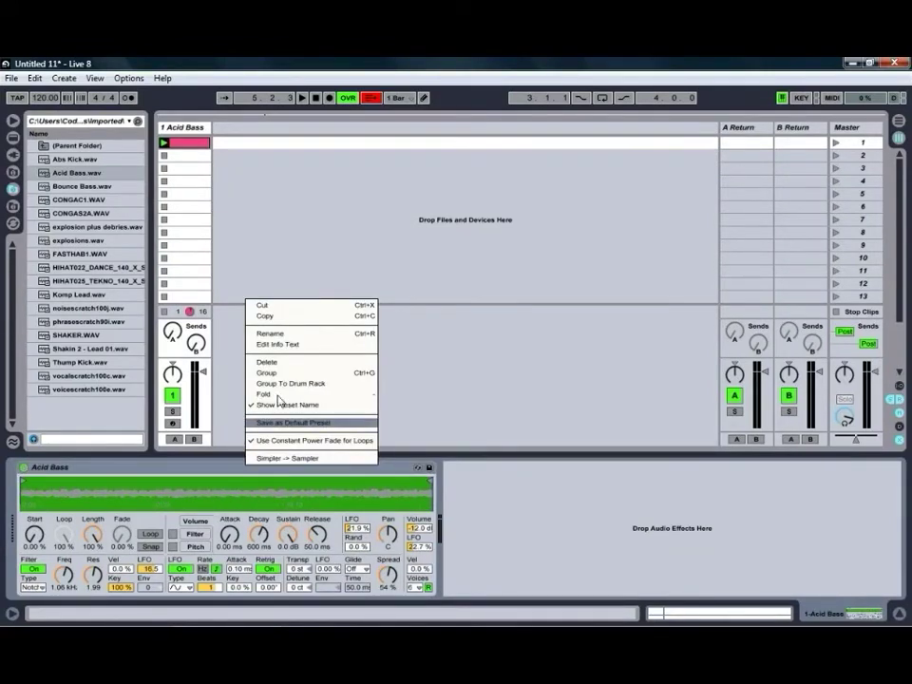
pyautogui.click(271, 362)
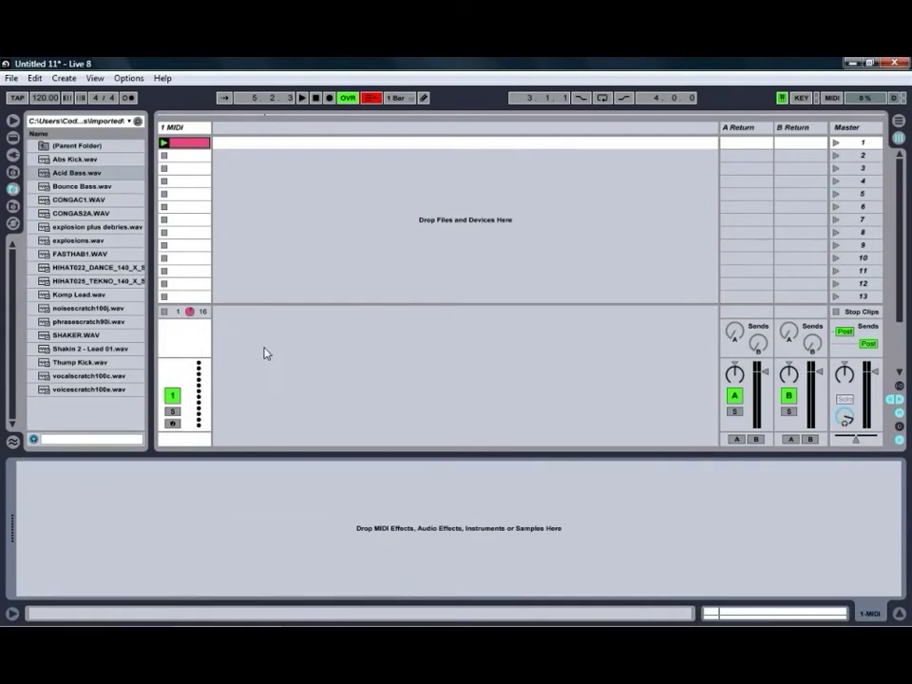
pyautogui.click(14, 138)
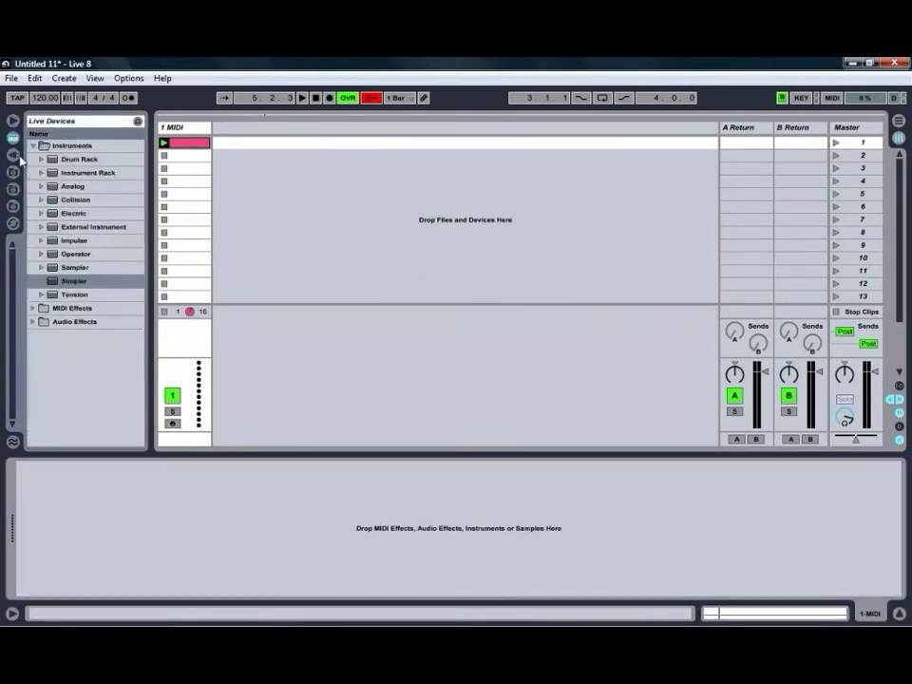
pyautogui.moveTo(75, 282); pyautogui.dragTo(180, 140)
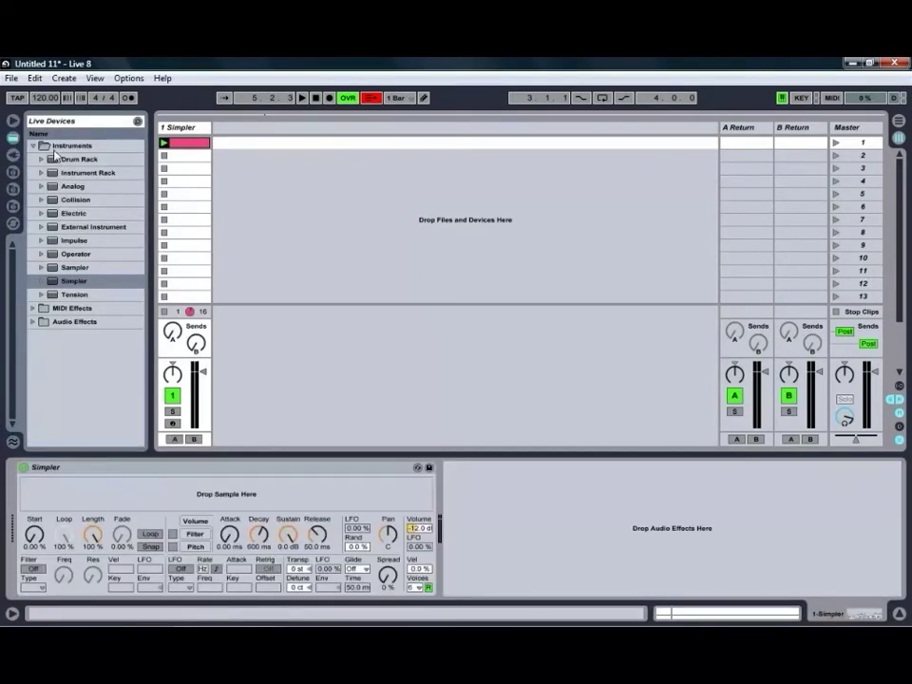
pyautogui.click(12, 189)
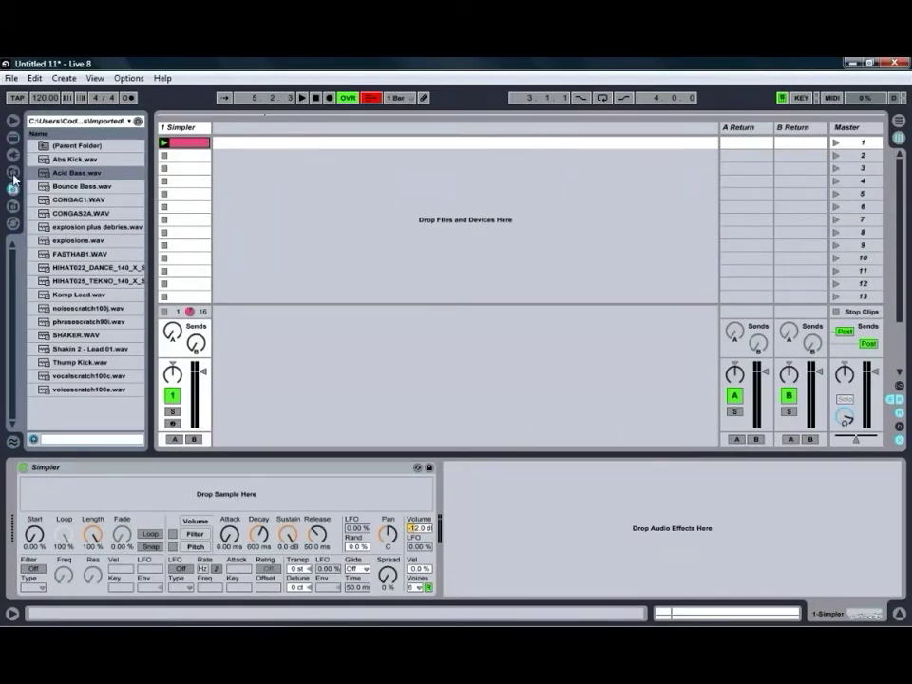
# Step: Browse the Library to Samples > Waveforms > Drums > Kick
pyautogui.click(13, 172)
pyautogui.click(44, 120)
pyautogui.click(52, 143)
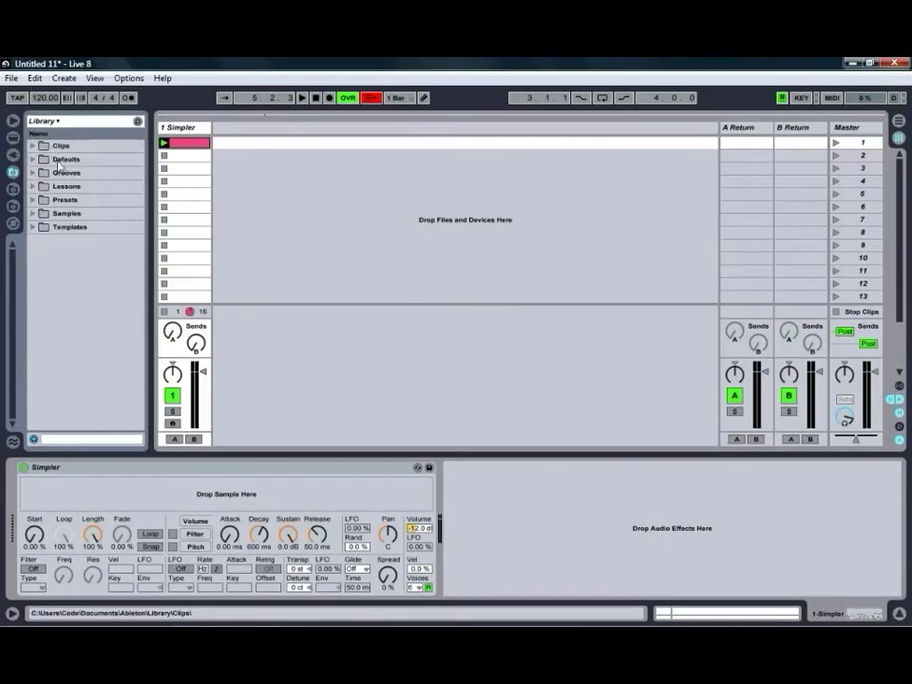
pyautogui.click(34, 213)
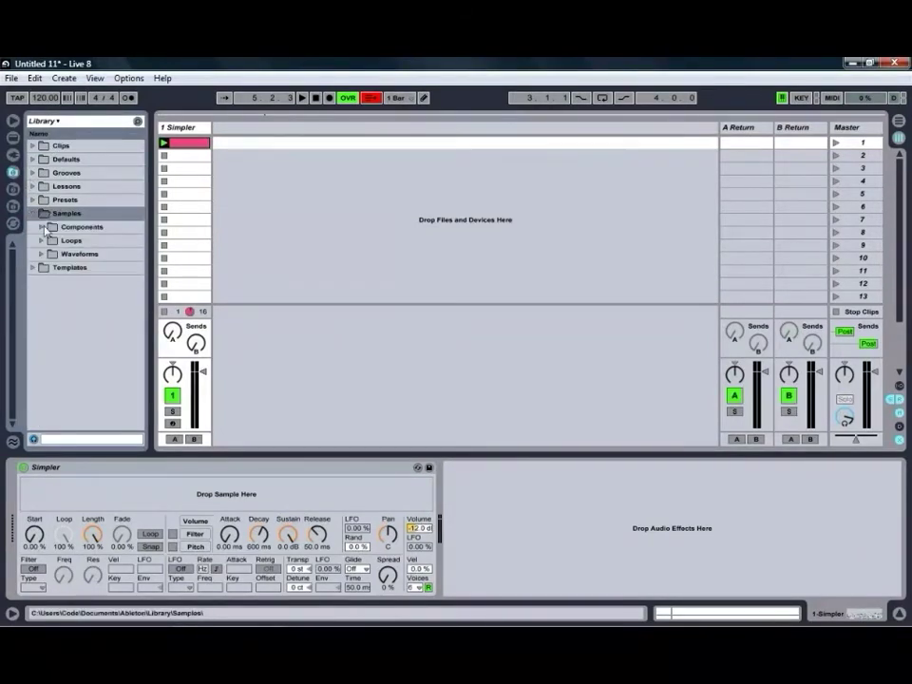
pyautogui.click(42, 254)
pyautogui.click(42, 254)
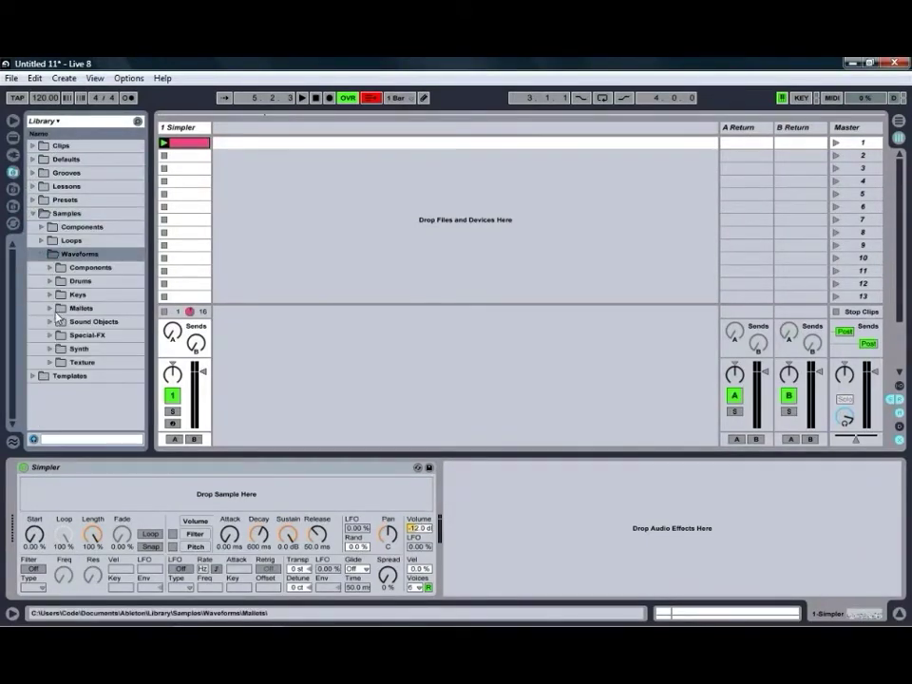
pyautogui.click(53, 282)
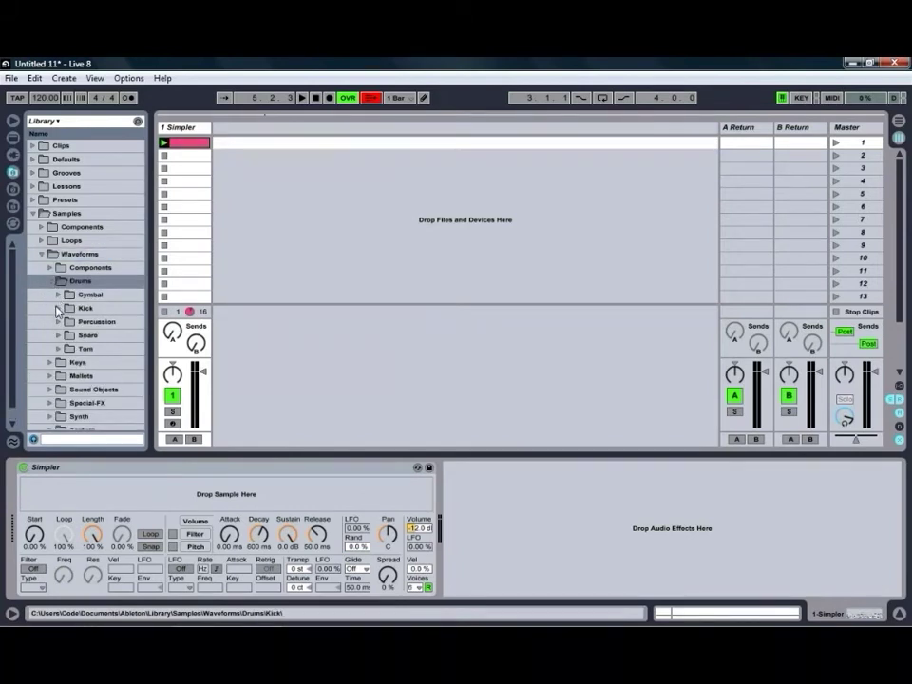
pyautogui.click(63, 309)
pyautogui.scroll(-2, 57, 285)
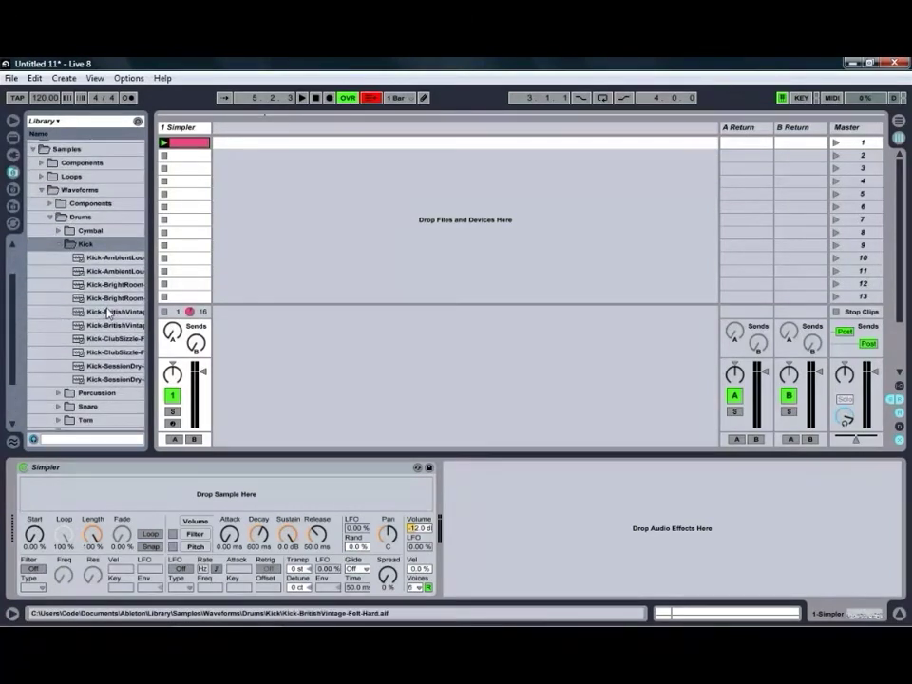
# Step: Preview the BritishVintage, BrightRoom, ClubSizzle and SessionDry kicks, settling on SessionDry
pyautogui.click(109, 312)
pyautogui.click(109, 297)
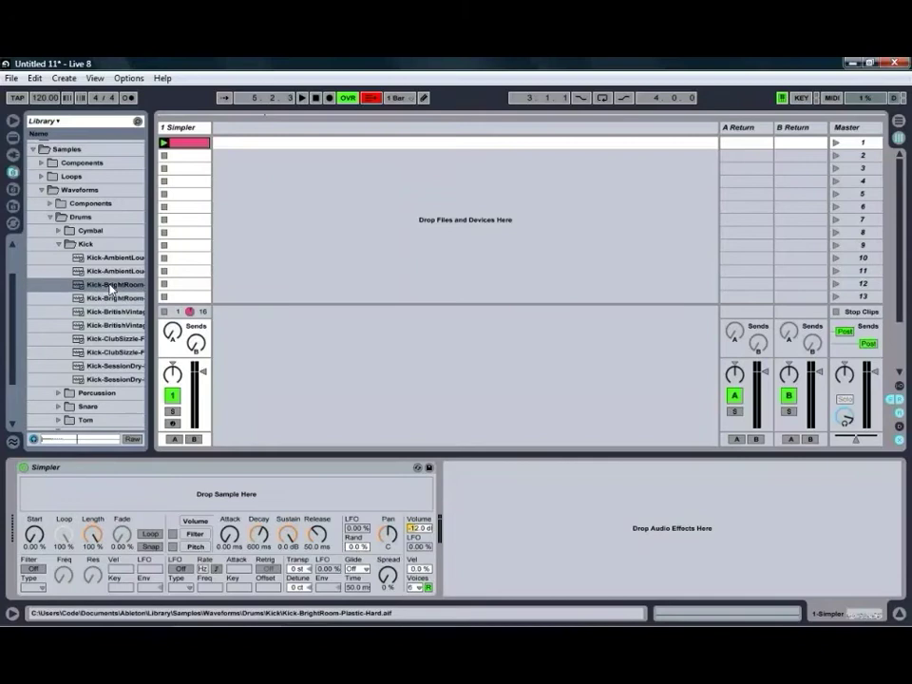
pyautogui.click(109, 338)
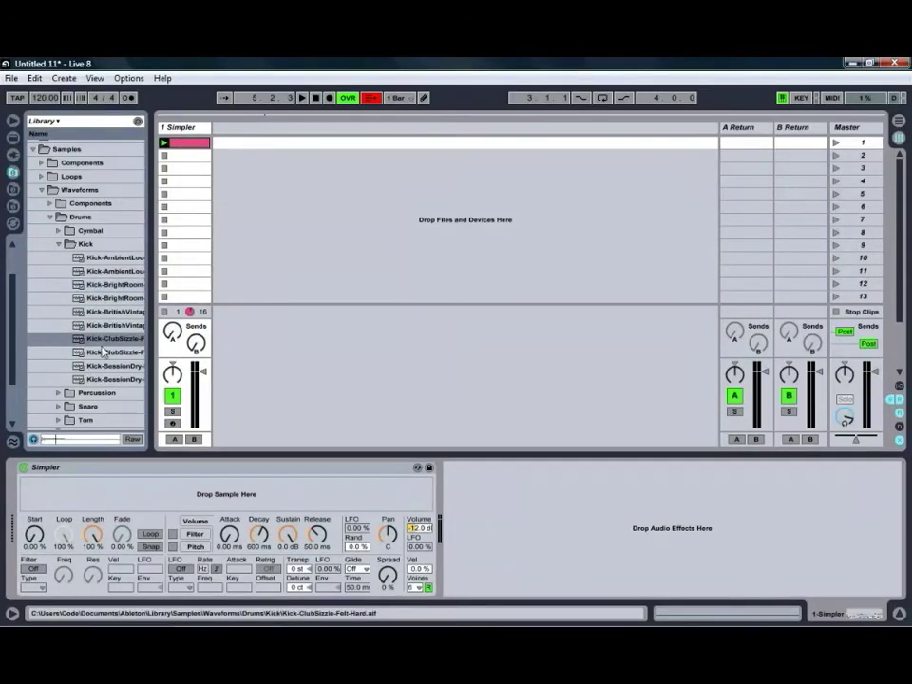
pyautogui.click(104, 365)
pyautogui.click(110, 340)
pyautogui.click(104, 366)
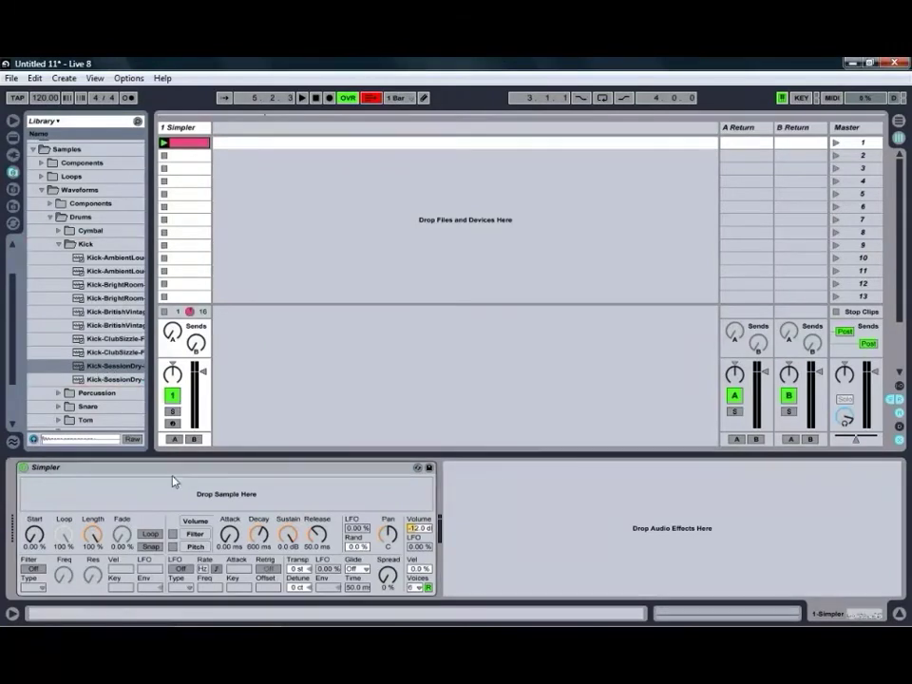
# Step: Load Kick-SessionDry-Felt-Hard into Simpler, loop its clip over 2 bars, and show the Simpler
pyautogui.moveTo(174, 482); pyautogui.dragTo(169, 494)
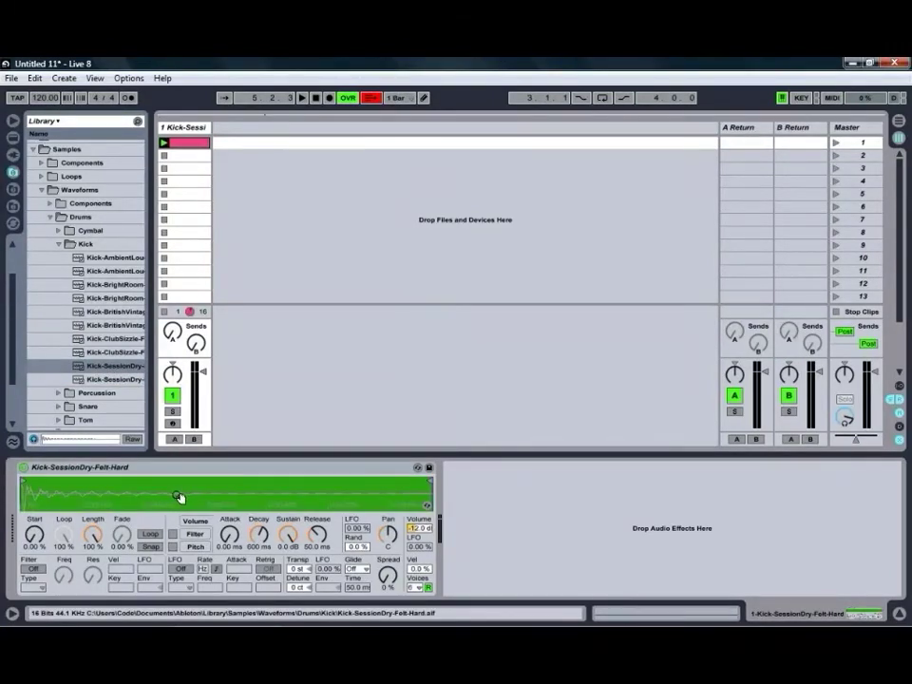
pyautogui.click(184, 144)
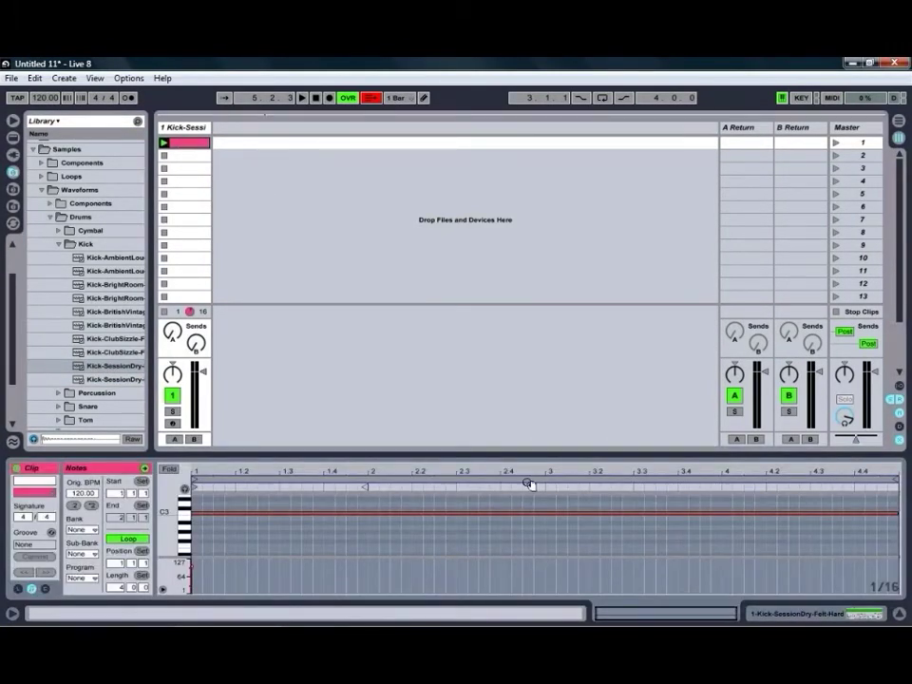
pyautogui.click(529, 484)
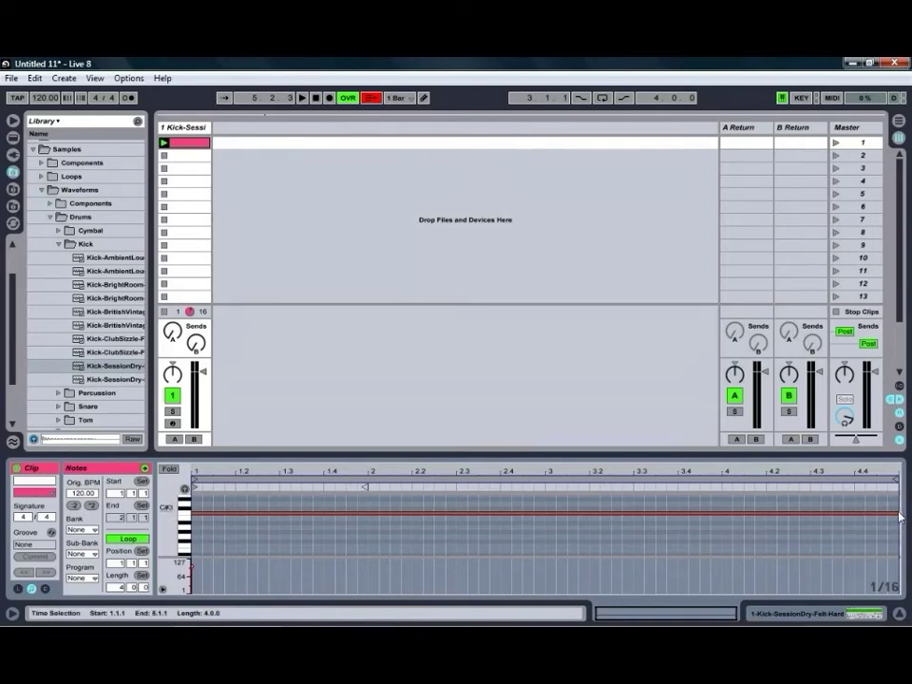
pyautogui.moveTo(899, 516)
pyautogui.mouseDown()
pyautogui.moveTo(235, 514)
pyautogui.moveTo(478, 521)
pyautogui.mouseUp()
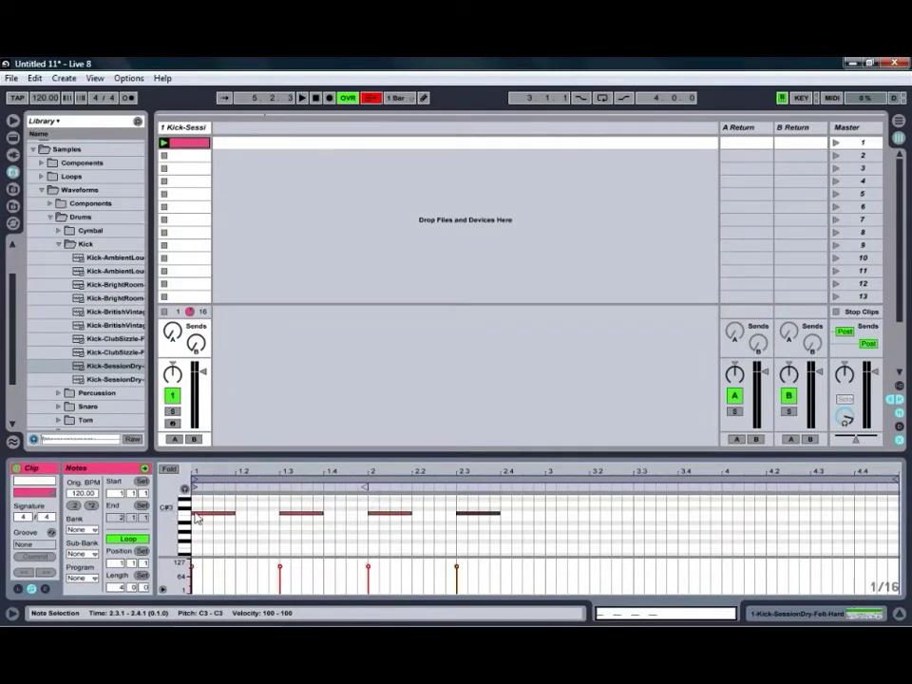
pyautogui.scroll(-2, 118, 589)
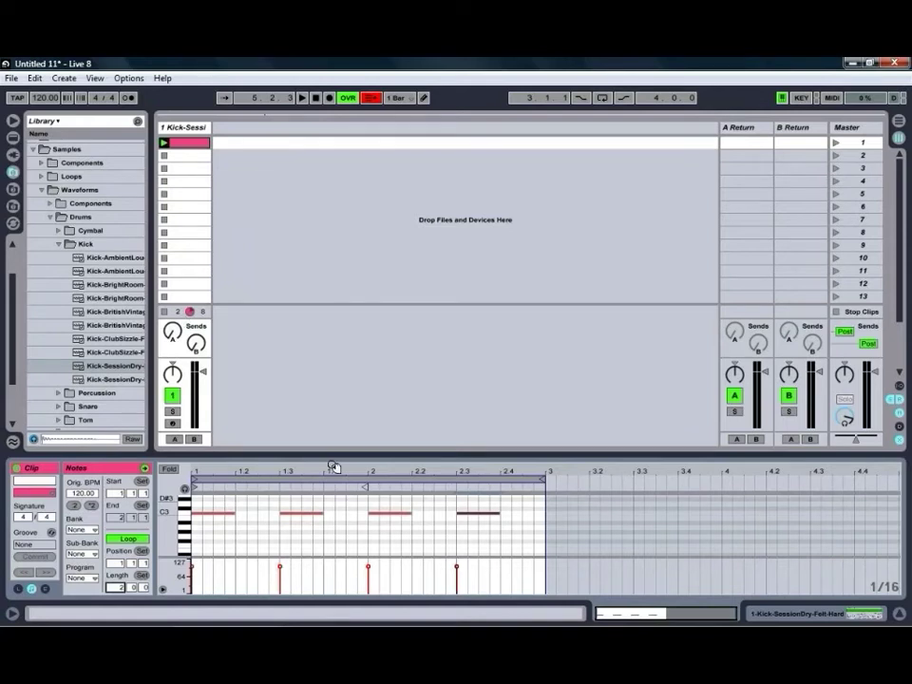
pyautogui.hotkey('shift', 'Tab')
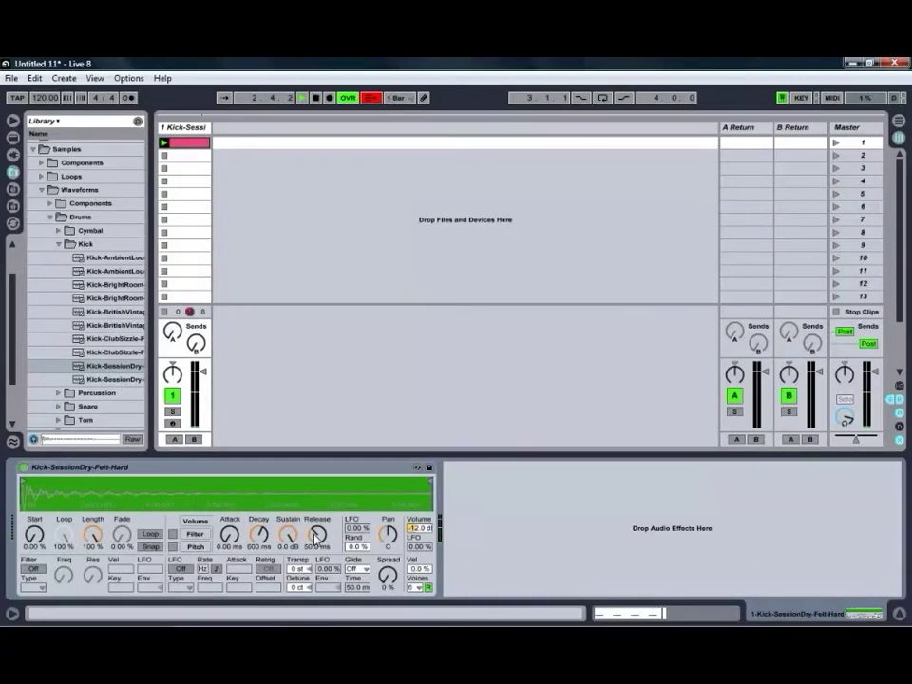
# Step: Set the kick envelope to Decay 158 ms and Release 122 ms, resetting Attack and Sustain
pyautogui.moveTo(324, 545)
pyautogui.mouseDown()
pyautogui.moveTo(321, 535)
pyautogui.moveTo(209, 542)
pyautogui.mouseUp()
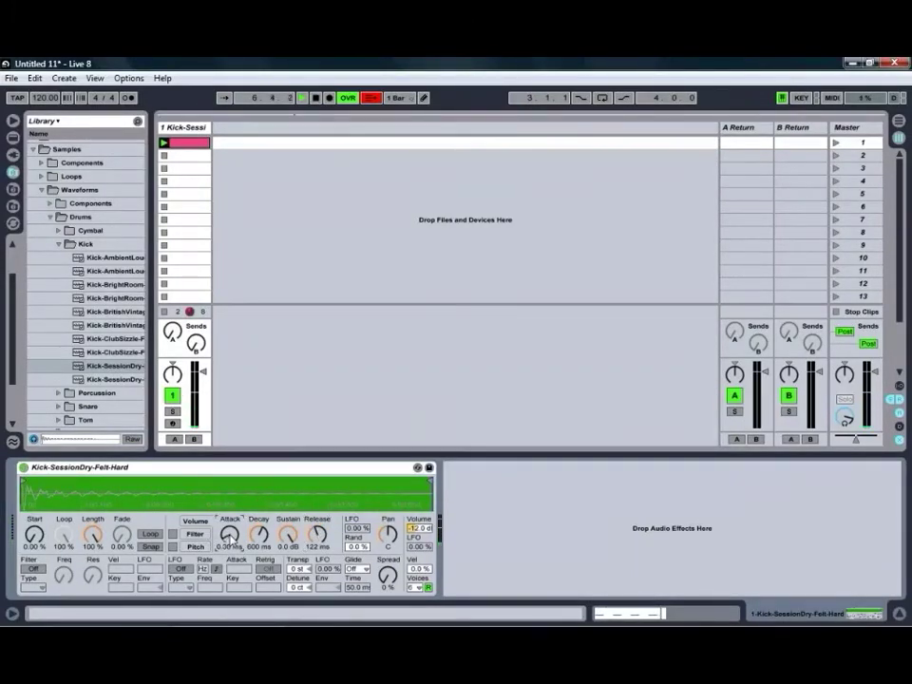
pyautogui.moveTo(230, 535); pyautogui.dragTo(231, 539)
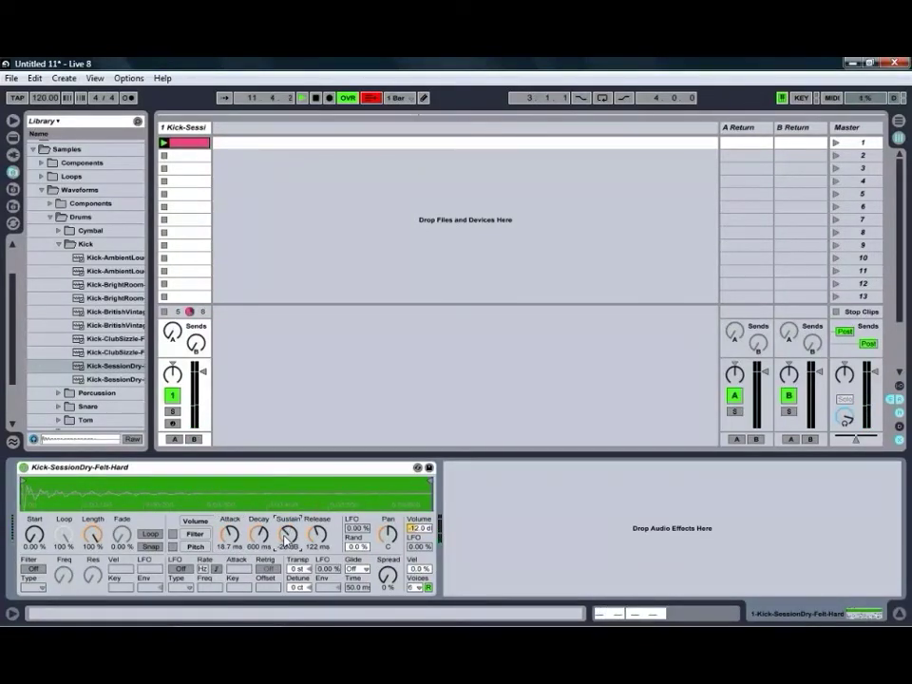
pyautogui.moveTo(287, 537)
pyautogui.mouseDown()
pyautogui.moveTo(287, 565)
pyautogui.moveTo(258, 570)
pyautogui.moveTo(232, 518)
pyautogui.mouseUp()
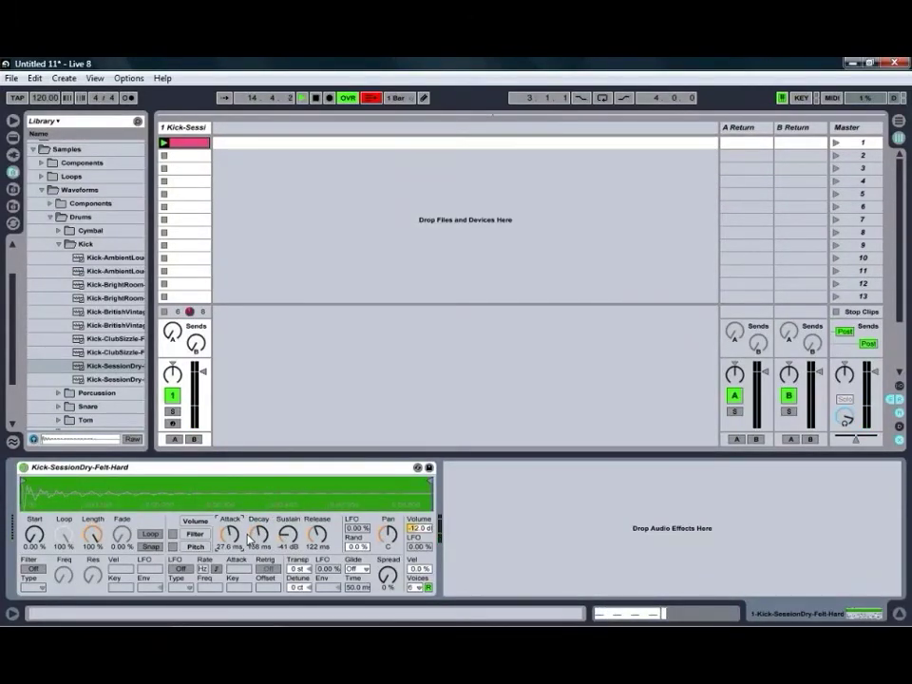
pyautogui.press('Delete')
pyautogui.click(288, 535)
pyautogui.press('Delete')
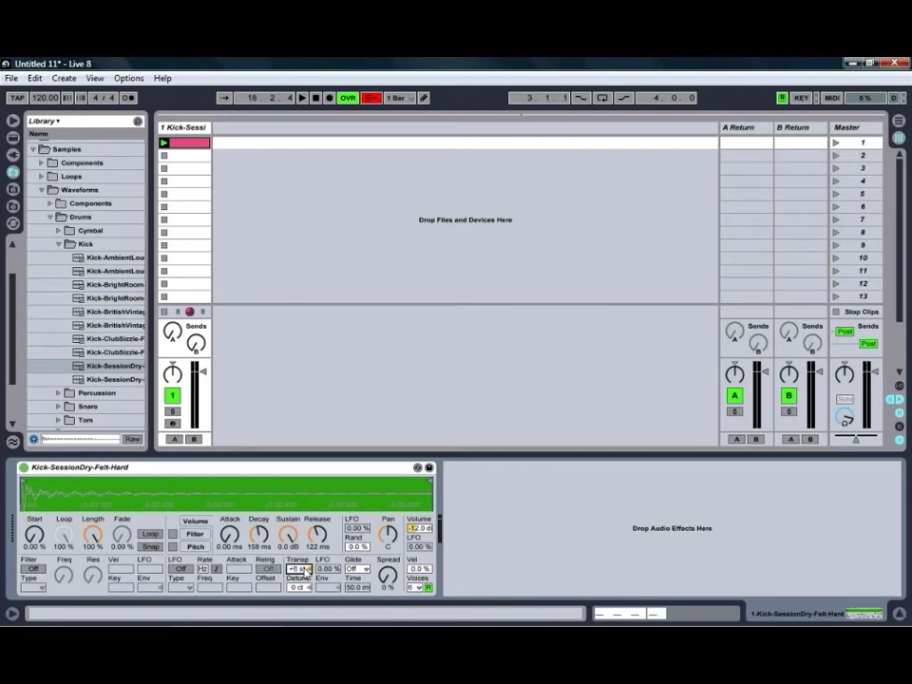
# Step: Play the kick and set Transpose -11 st, Decay 1.40 s, Sustain -22 dB, Spread 55 %
pyautogui.press('space')
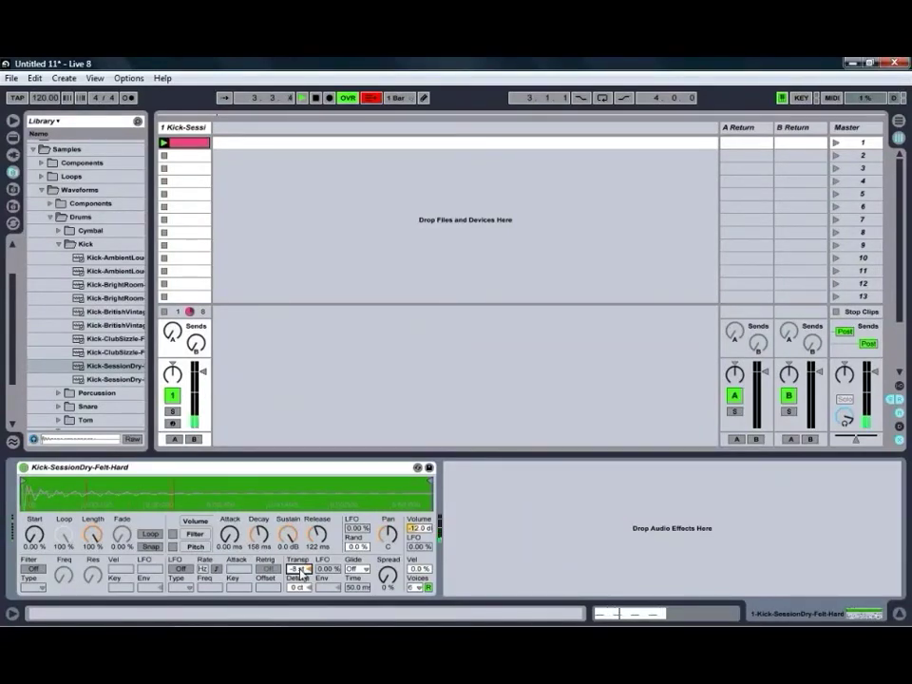
pyautogui.moveTo(300, 570); pyautogui.dragTo(300, 567)
pyautogui.moveTo(258, 535)
pyautogui.mouseDown()
pyautogui.moveTo(259, 561)
pyautogui.moveTo(294, 561)
pyautogui.moveTo(259, 503)
pyautogui.mouseUp()
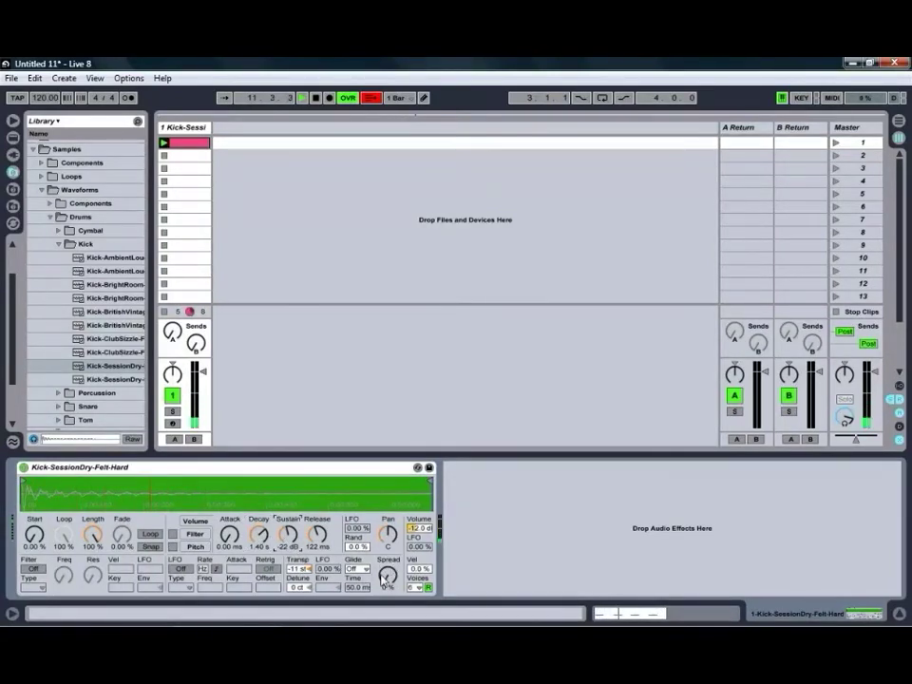
pyautogui.moveTo(392, 581)
pyautogui.mouseDown()
pyautogui.moveTo(393, 561)
pyautogui.moveTo(390, 578)
pyautogui.mouseUp()
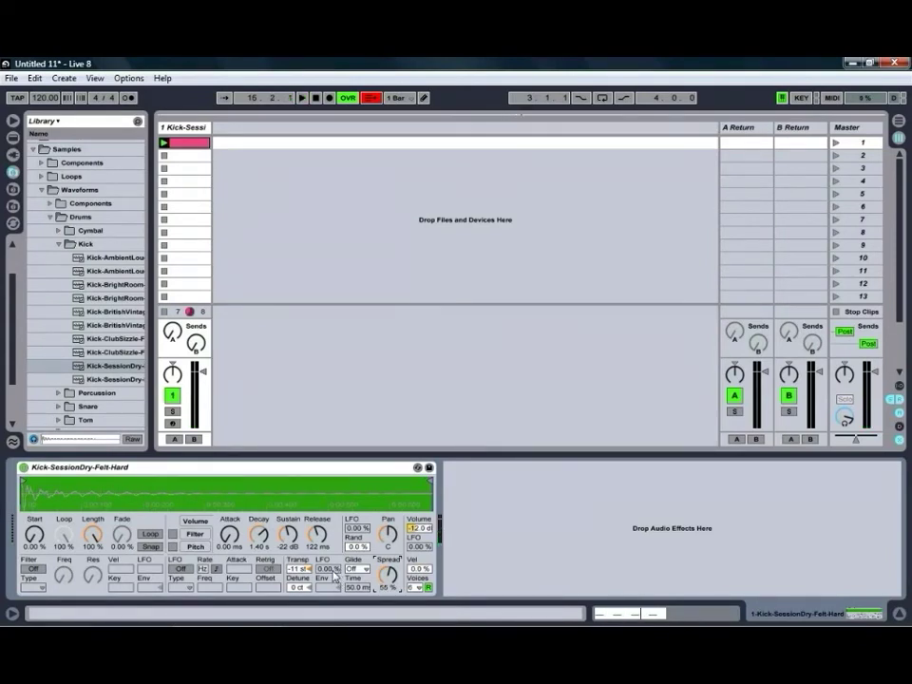
# Step: Copy the four kick notes to A2 an eighth later, at velocity ~54, the 2.2 note at 33
pyautogui.click(201, 144)
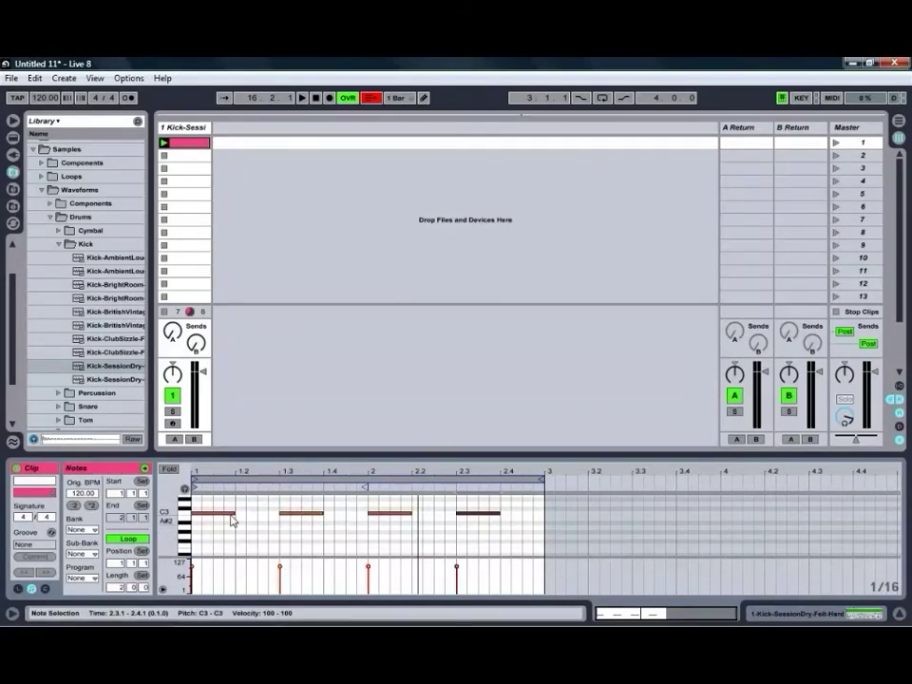
pyautogui.moveTo(227, 517); pyautogui.dragTo(513, 526)
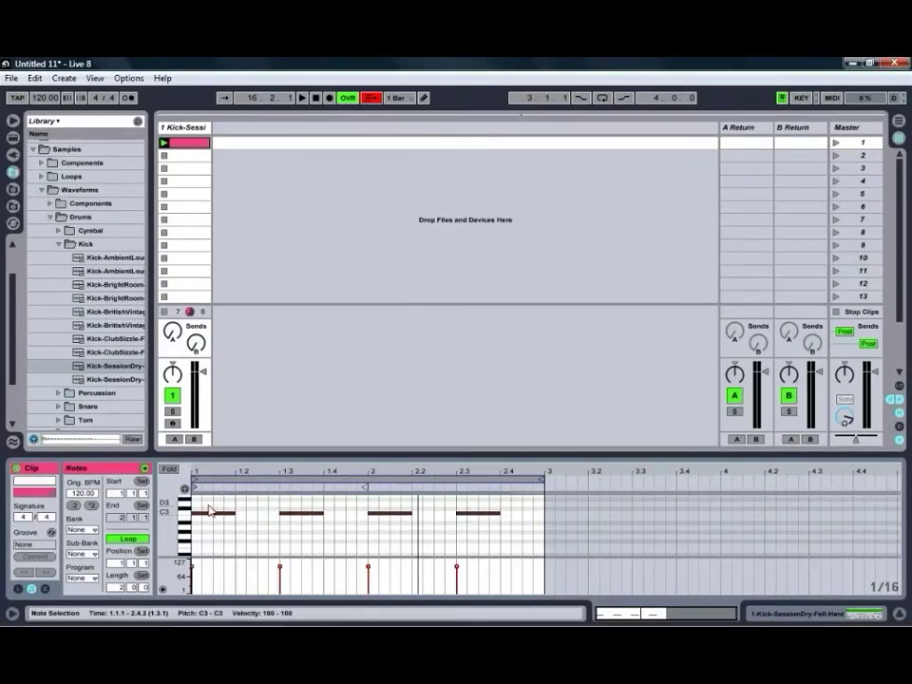
pyautogui.moveTo(214, 520); pyautogui.dragTo(261, 534)
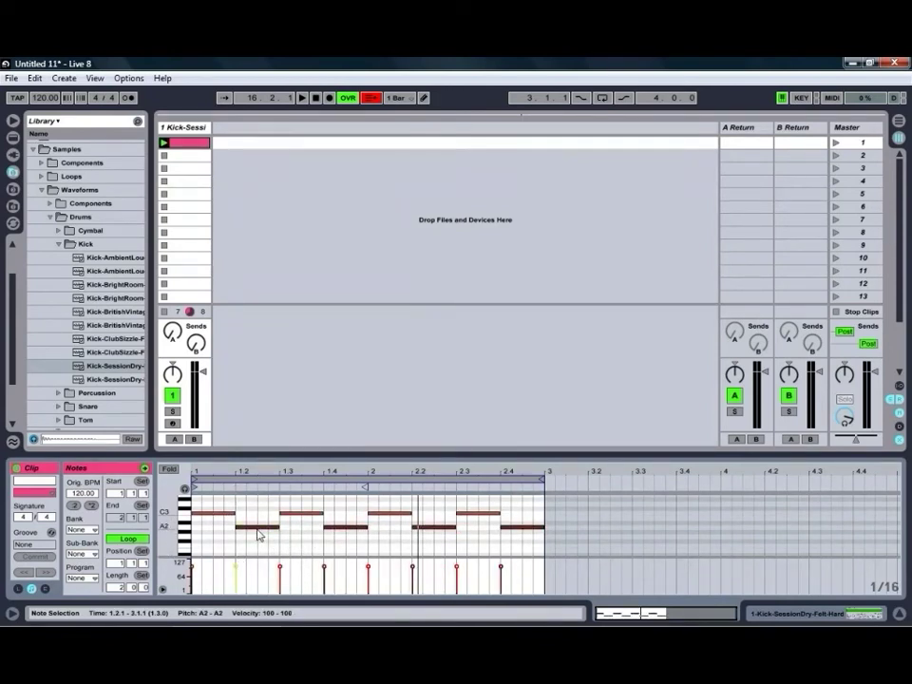
pyautogui.moveTo(258, 527); pyautogui.dragTo(258, 570)
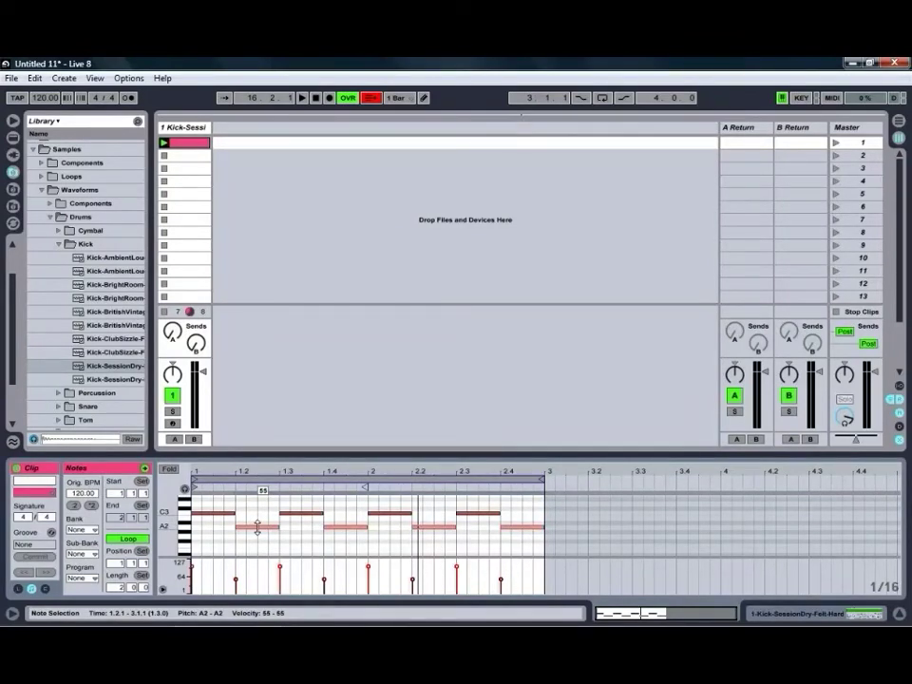
pyautogui.moveTo(258, 527); pyautogui.dragTo(257, 525)
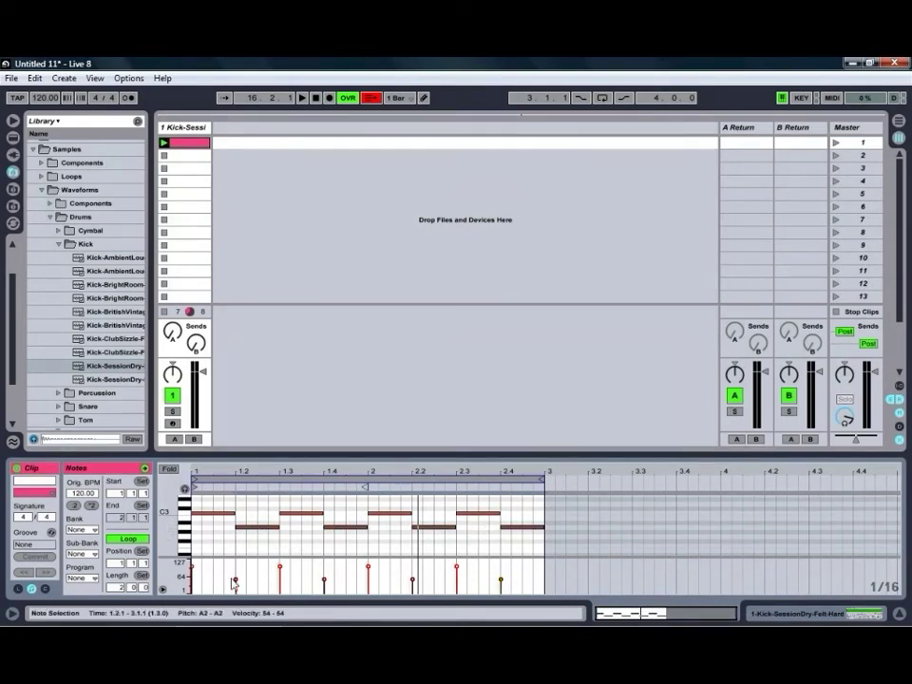
pyautogui.moveTo(238, 586); pyautogui.dragTo(238, 586)
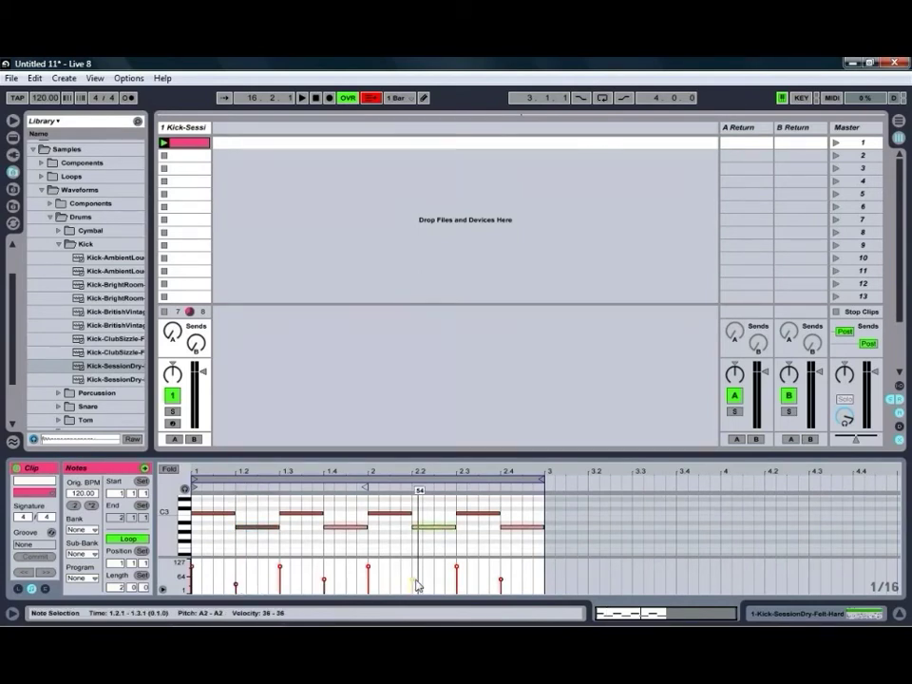
pyautogui.moveTo(418, 585); pyautogui.dragTo(415, 586)
pyautogui.moveTo(415, 586); pyautogui.dragTo(415, 589)
# Step: Play the clip and move the ghost notes to F2 and E2 and the 2.3 hit to D3
pyautogui.press('space')
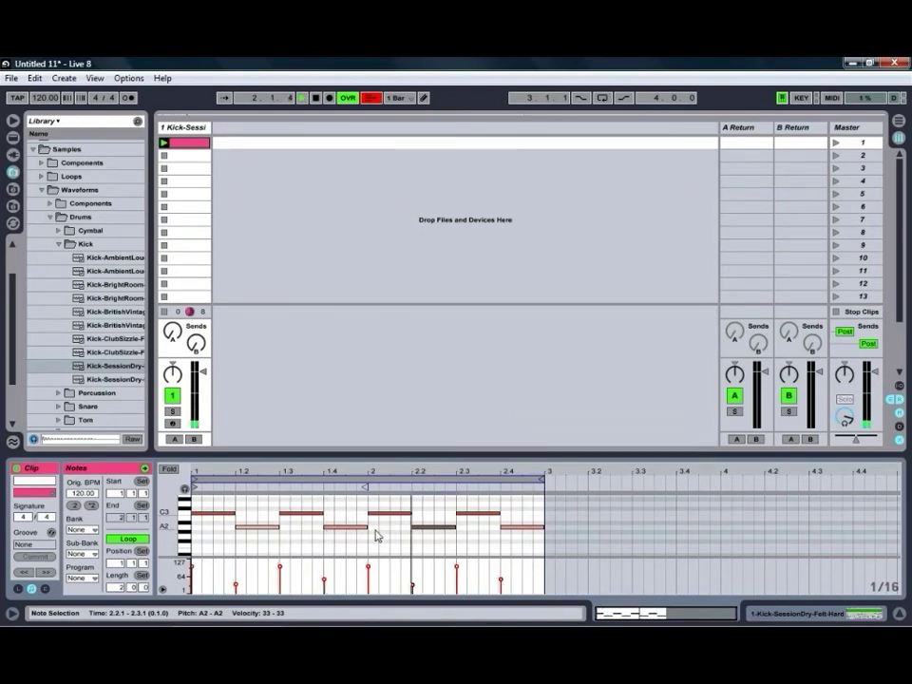
pyautogui.click(348, 530)
pyautogui.moveTo(348, 537); pyautogui.dragTo(348, 555)
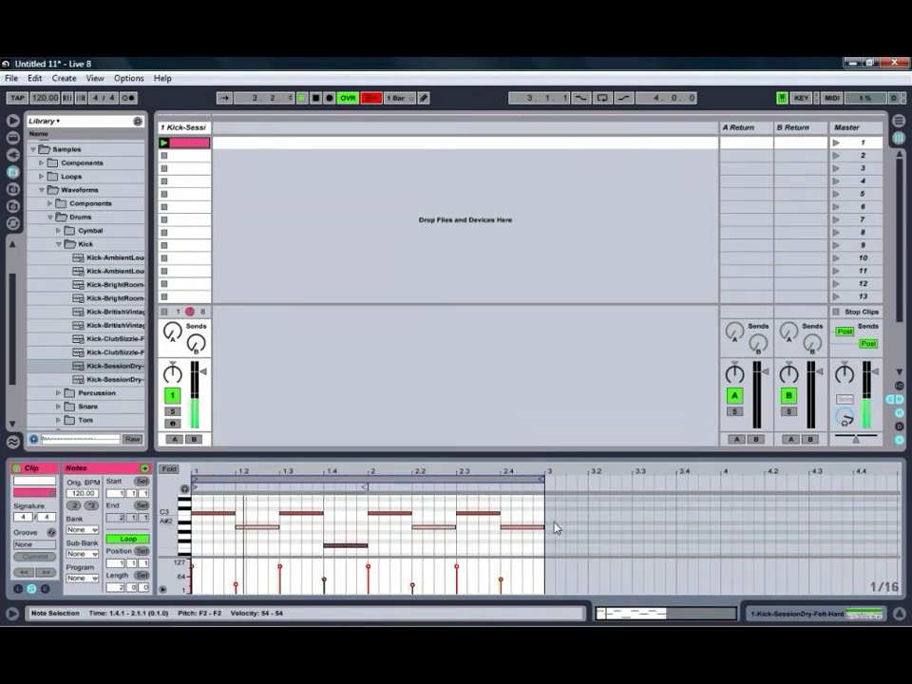
pyautogui.moveTo(534, 530); pyautogui.dragTo(534, 553)
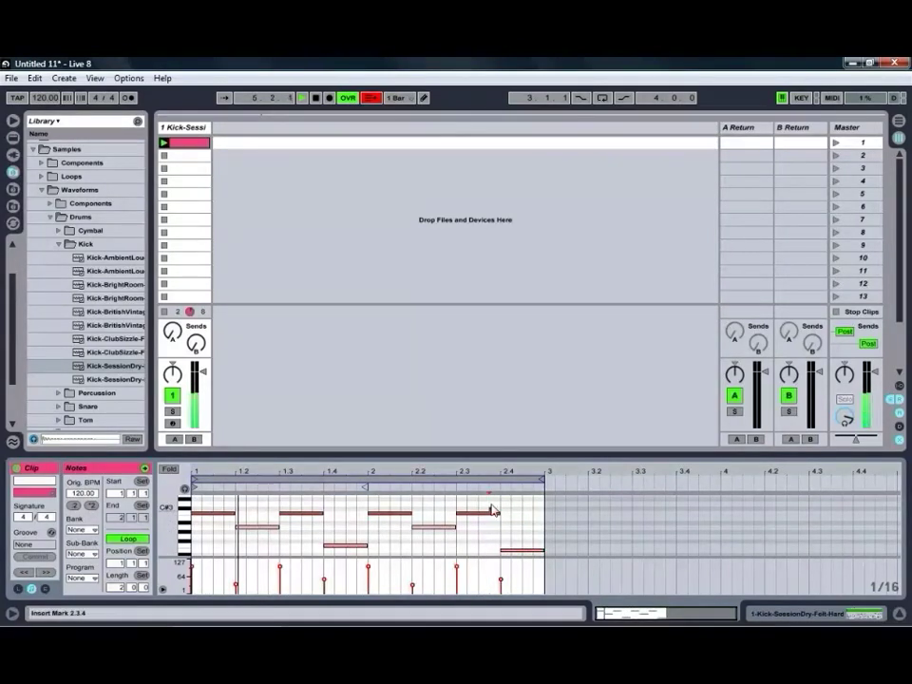
pyautogui.moveTo(486, 514); pyautogui.dragTo(487, 504)
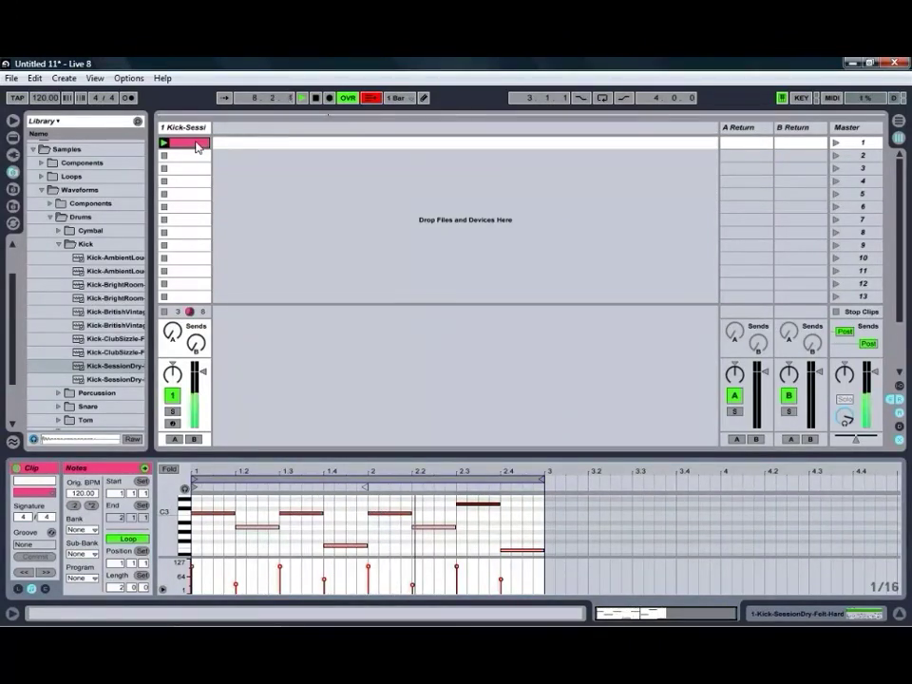
# Step: Switch on the kick Simpler's LFO and set its volume velocity sensitivity to 67 %
pyautogui.hotkey('shift', 'Tab')
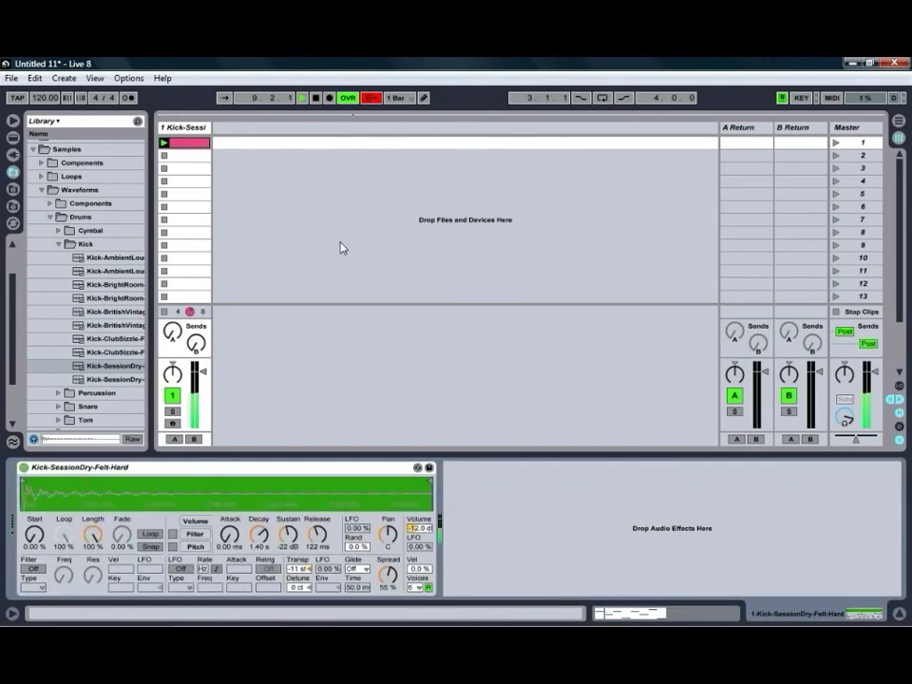
pyautogui.click(183, 569)
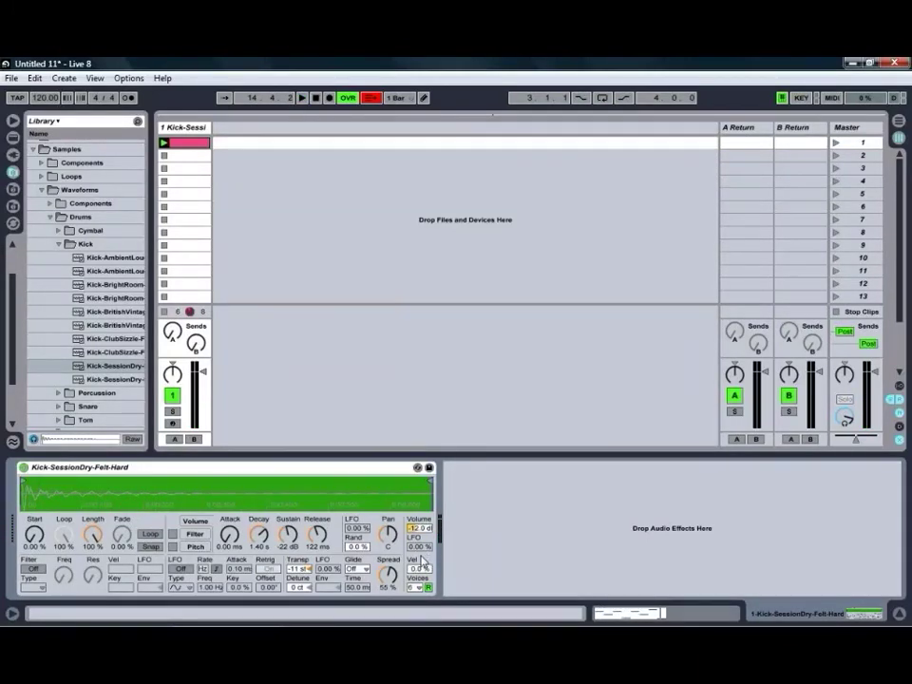
pyautogui.moveTo(421, 568); pyautogui.dragTo(421, 542)
pyautogui.press('space')
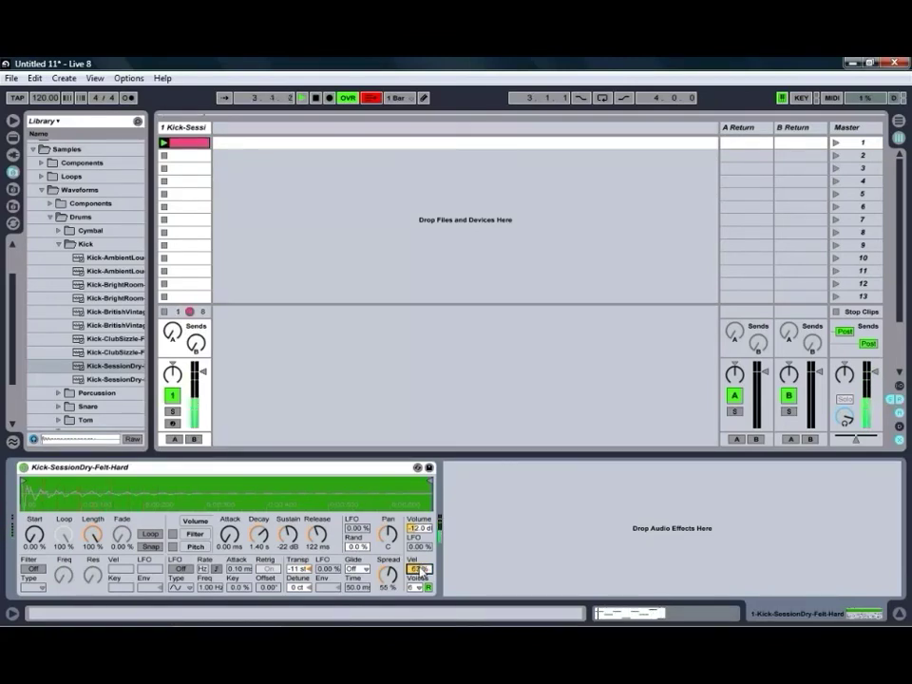
pyautogui.moveTo(421, 573); pyautogui.dragTo(421, 566)
pyautogui.doubleClick(194, 142)
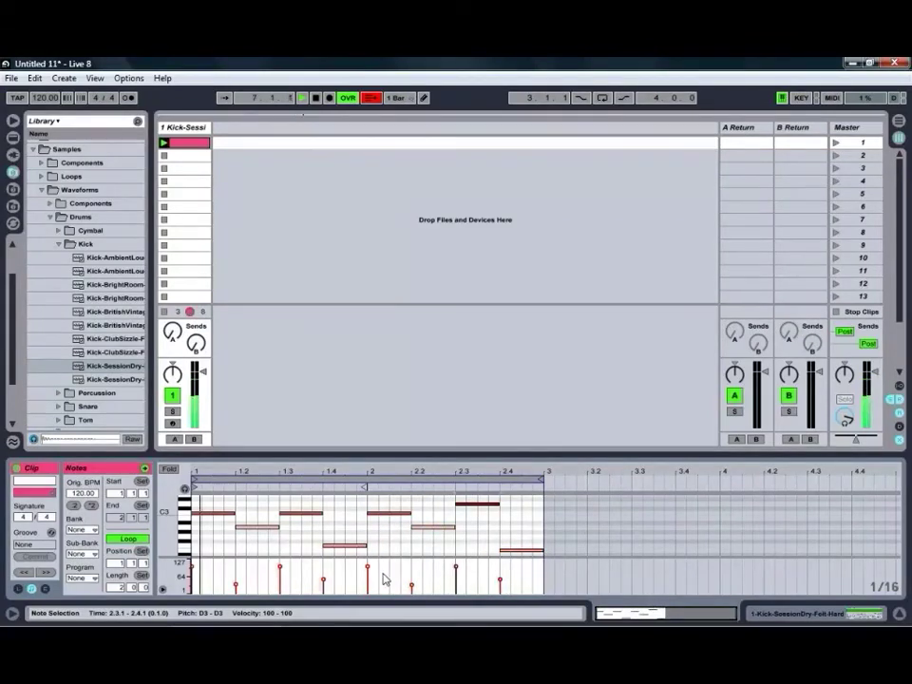
# Step: Bring the kick's Simpler settings back into the detail view in place of the clip notes
pyautogui.click(189, 242)
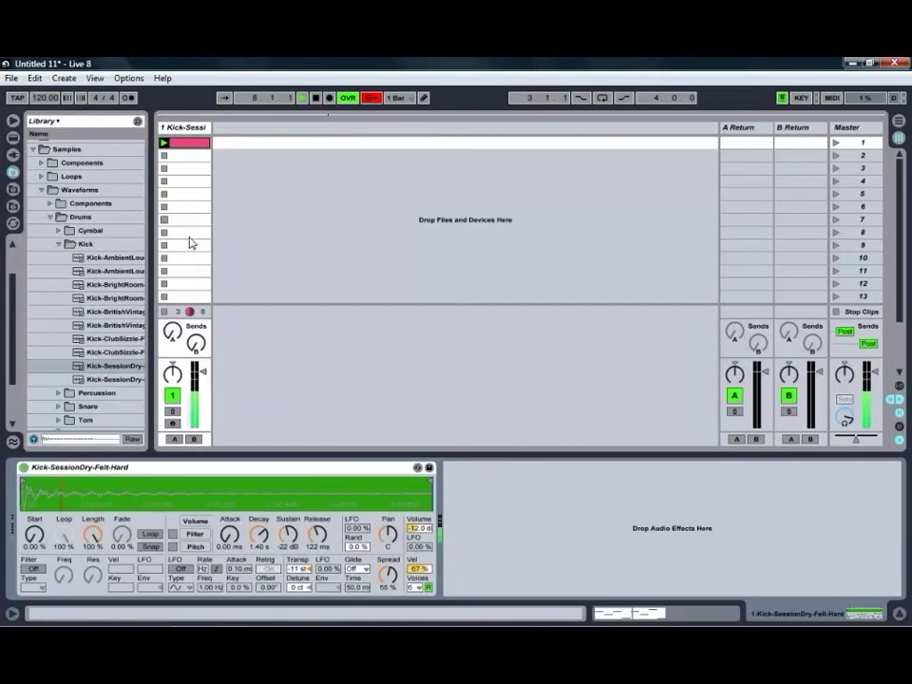